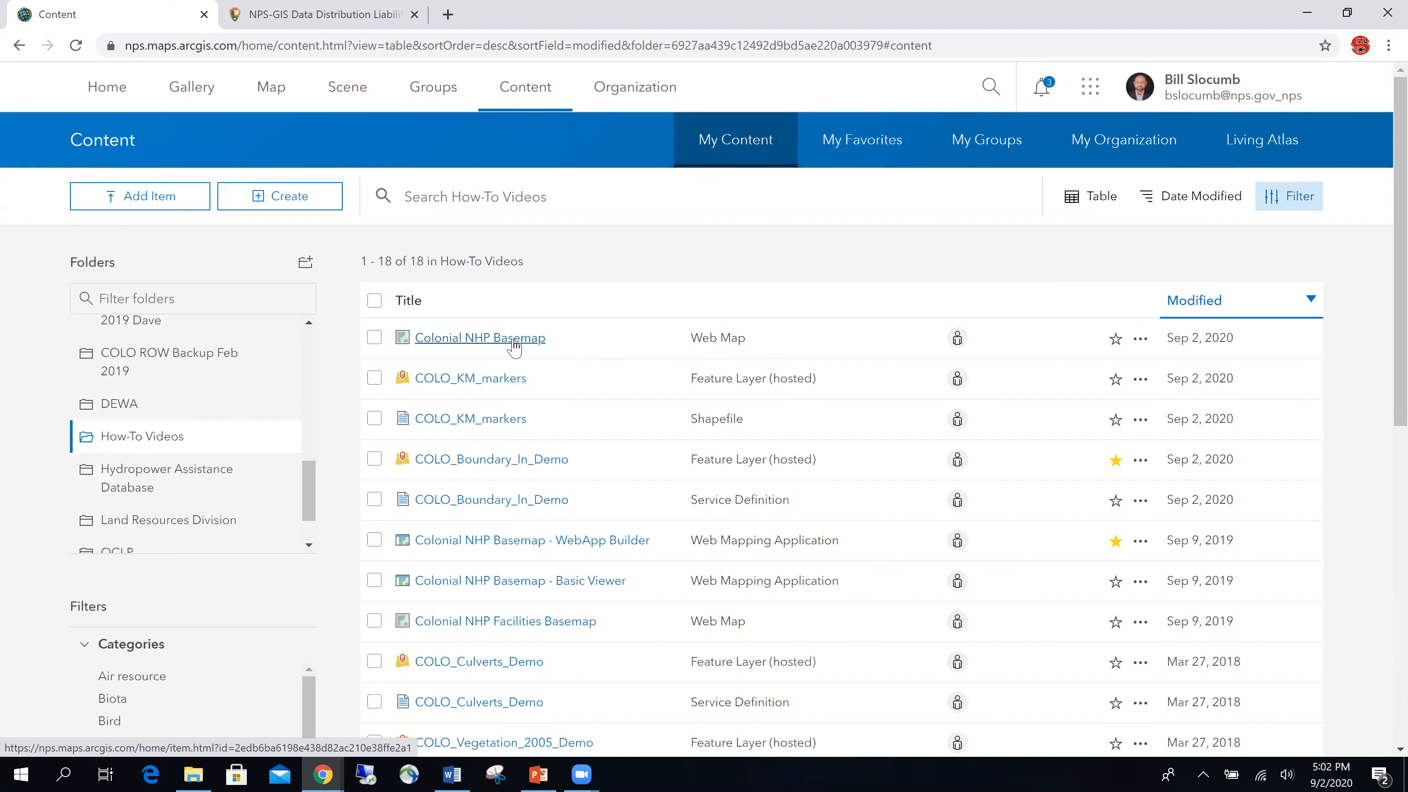
Step: Open the Colonial NHP Basemap item page and launch the web map in Map Viewer
click(513, 340)
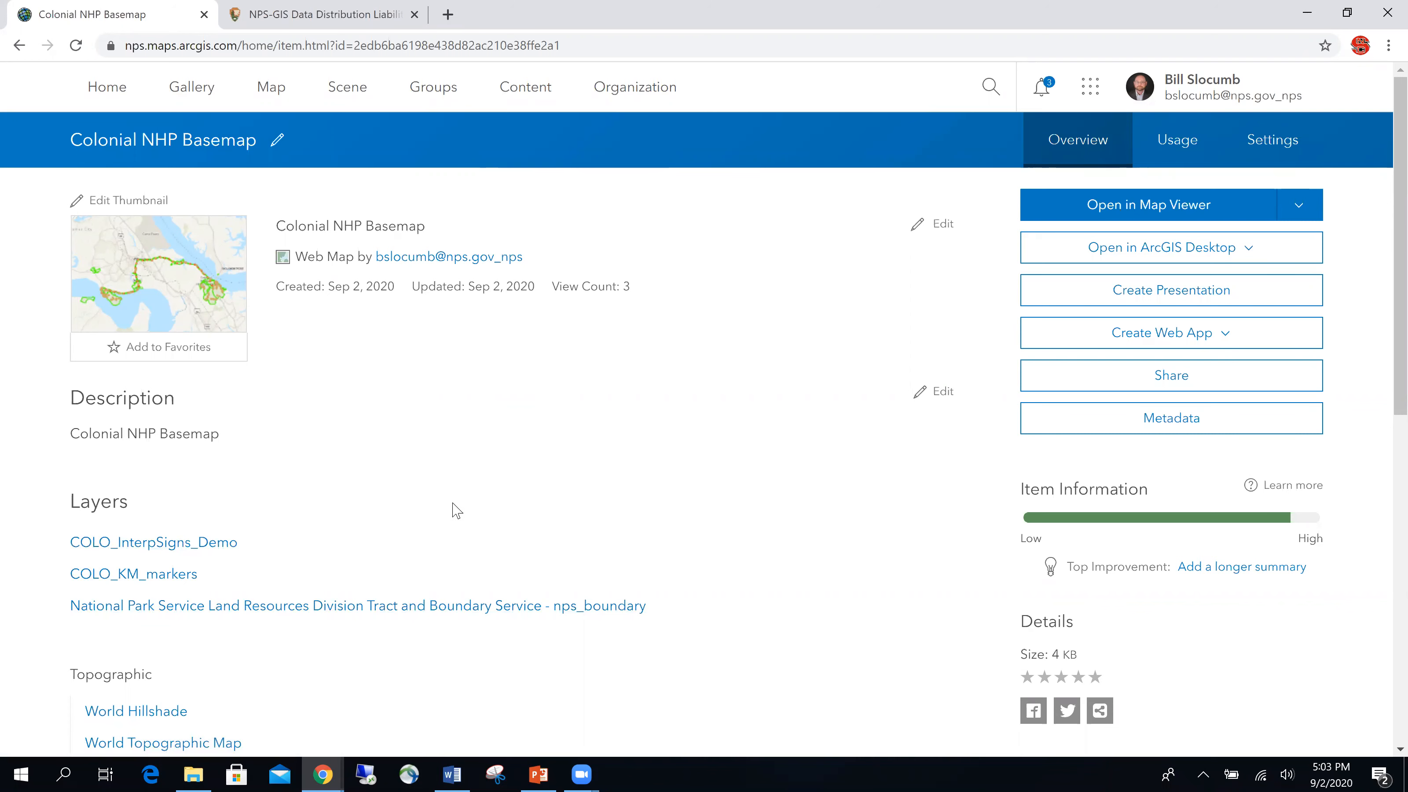
click(1150, 208)
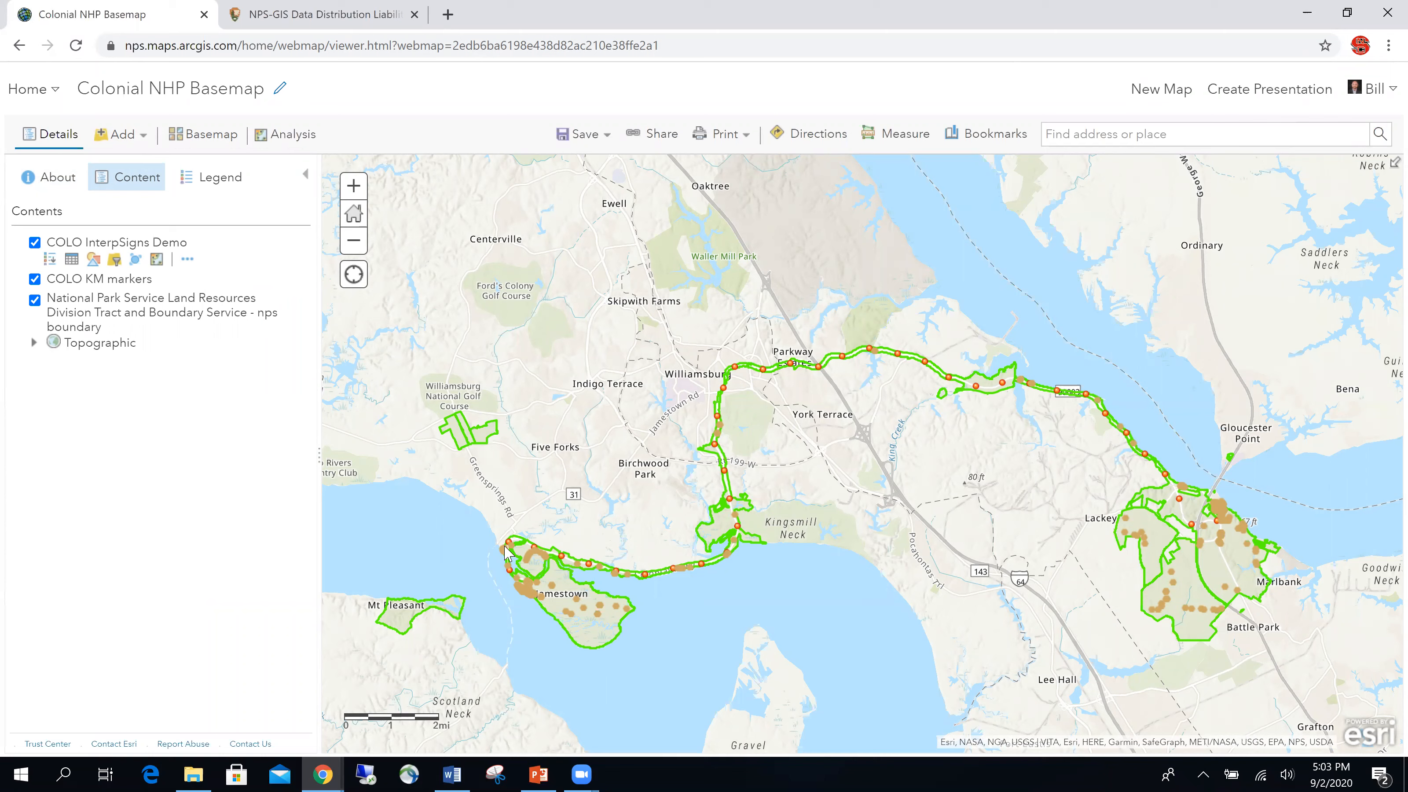
Step: Zoom to Jamestown Island and open the 'The Limitless Land' interpretive sign pop-up
drag(482, 522, 664, 671)
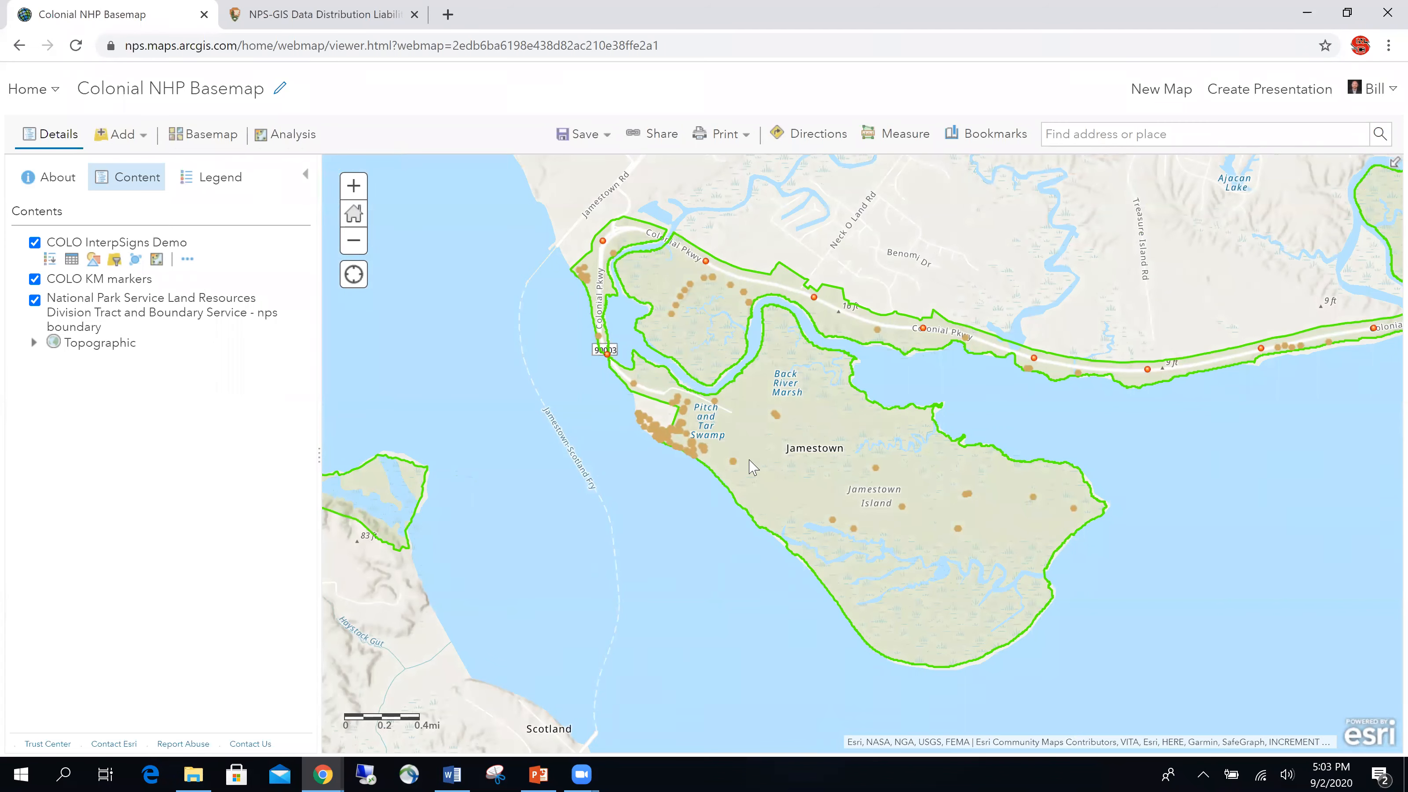
click(220, 179)
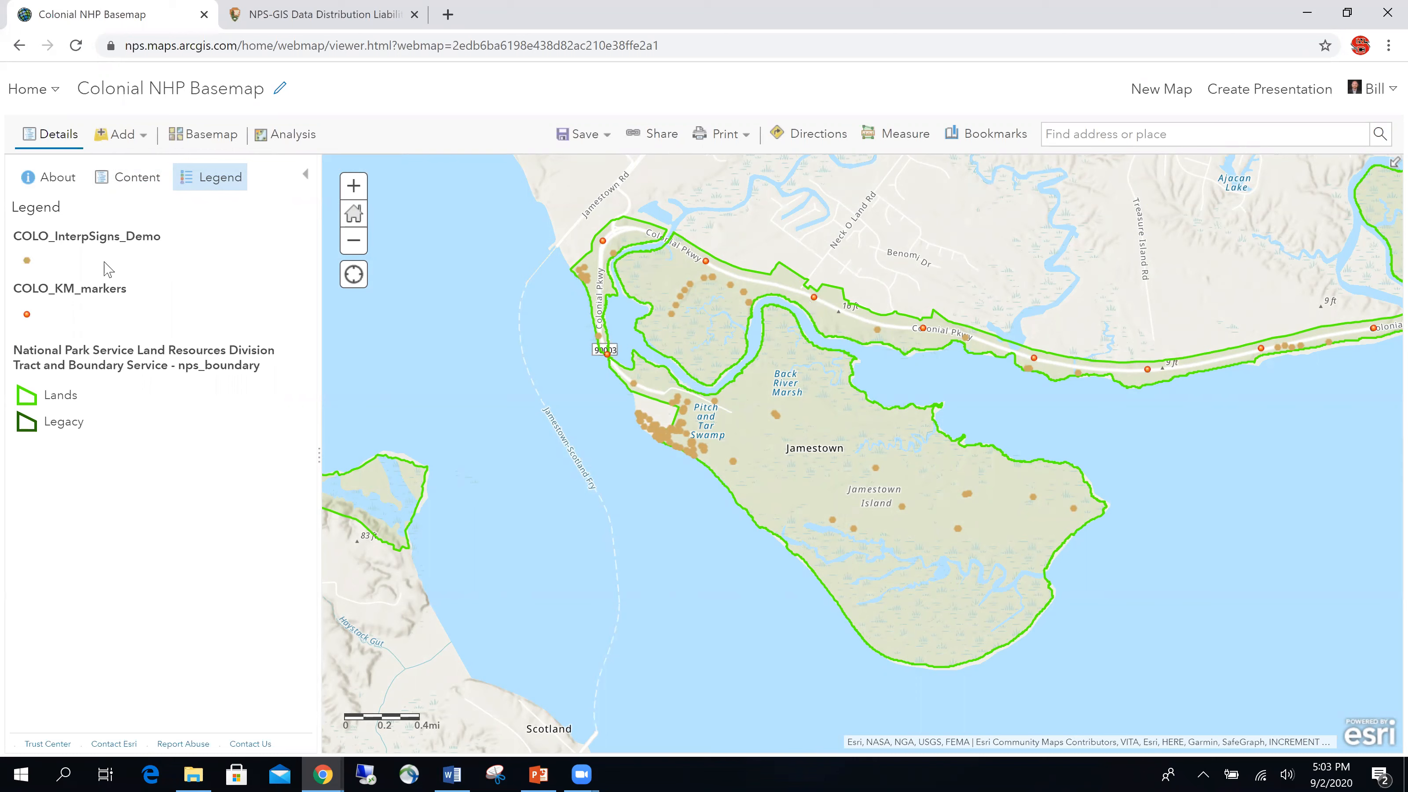
click(125, 177)
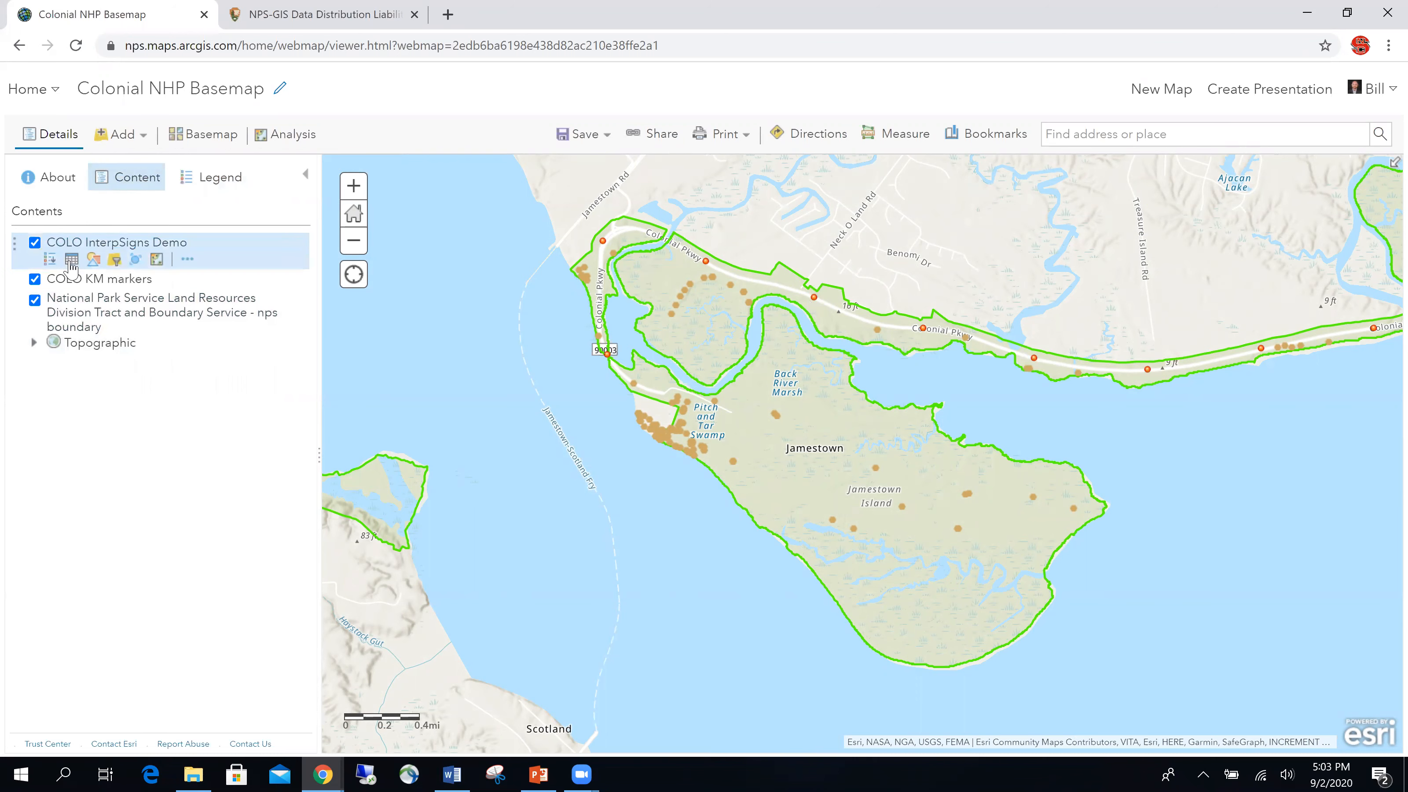
click(875, 468)
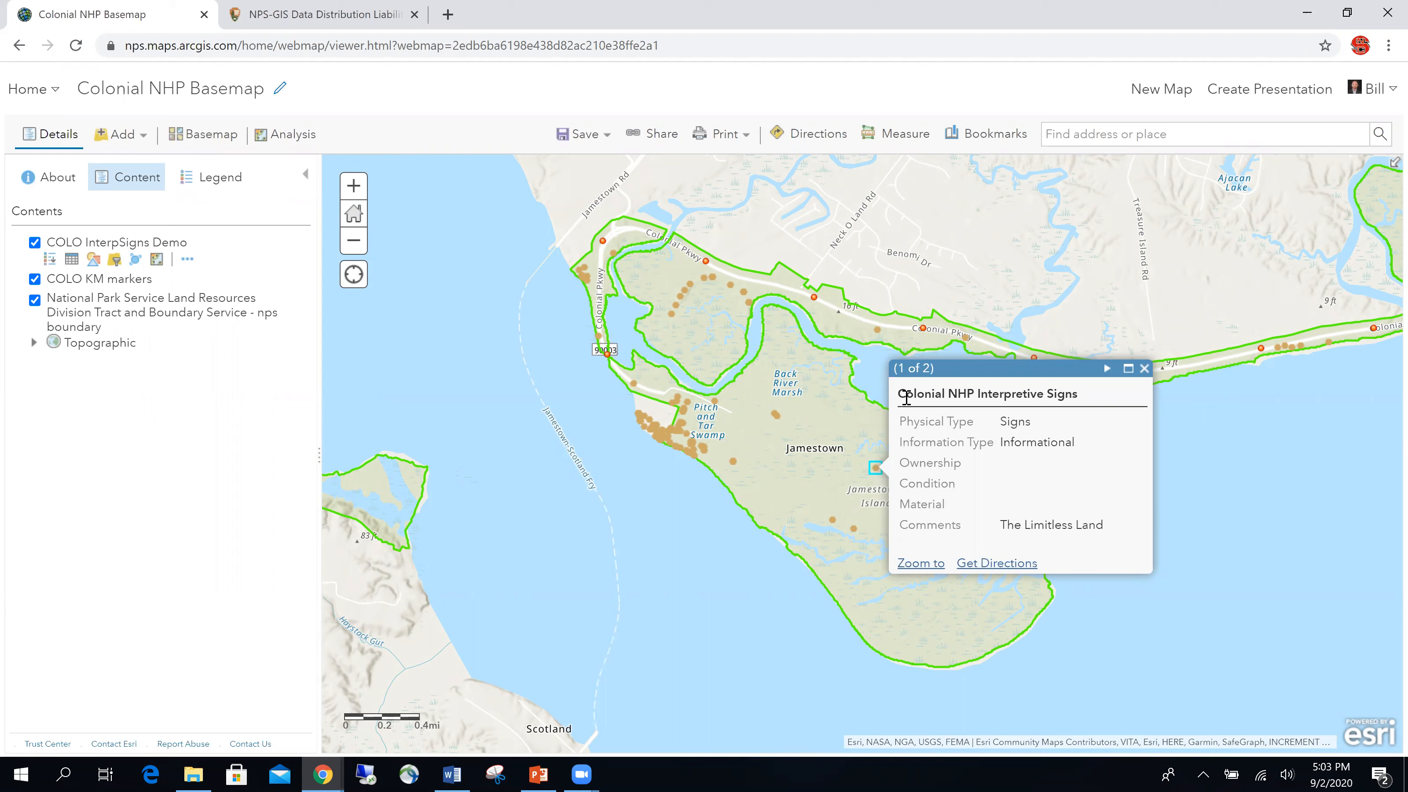
Step: Close the interpretive sign pop-up and open kilometer marker k-32's pop-up
drag(906, 395, 1087, 413)
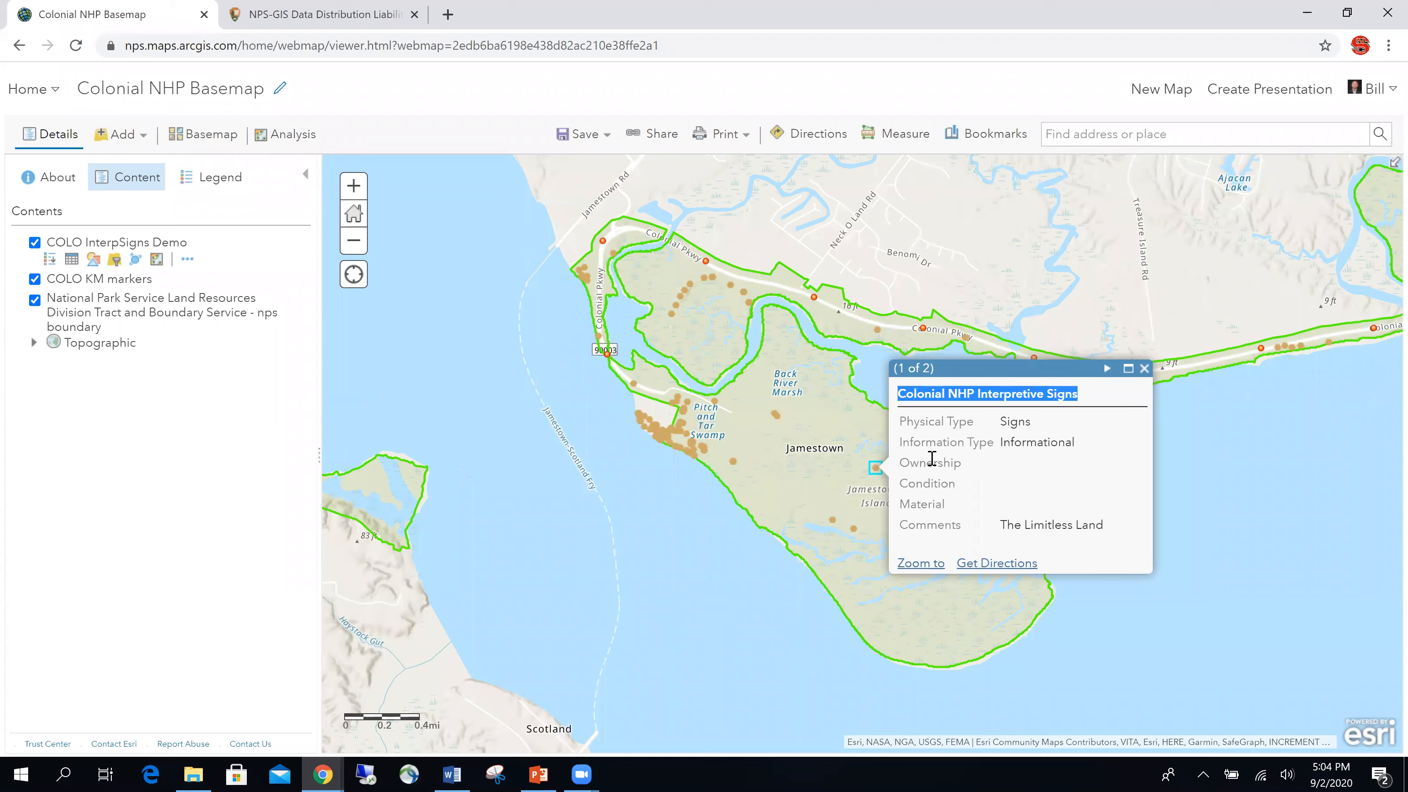
click(913, 419)
drag(898, 421, 998, 451)
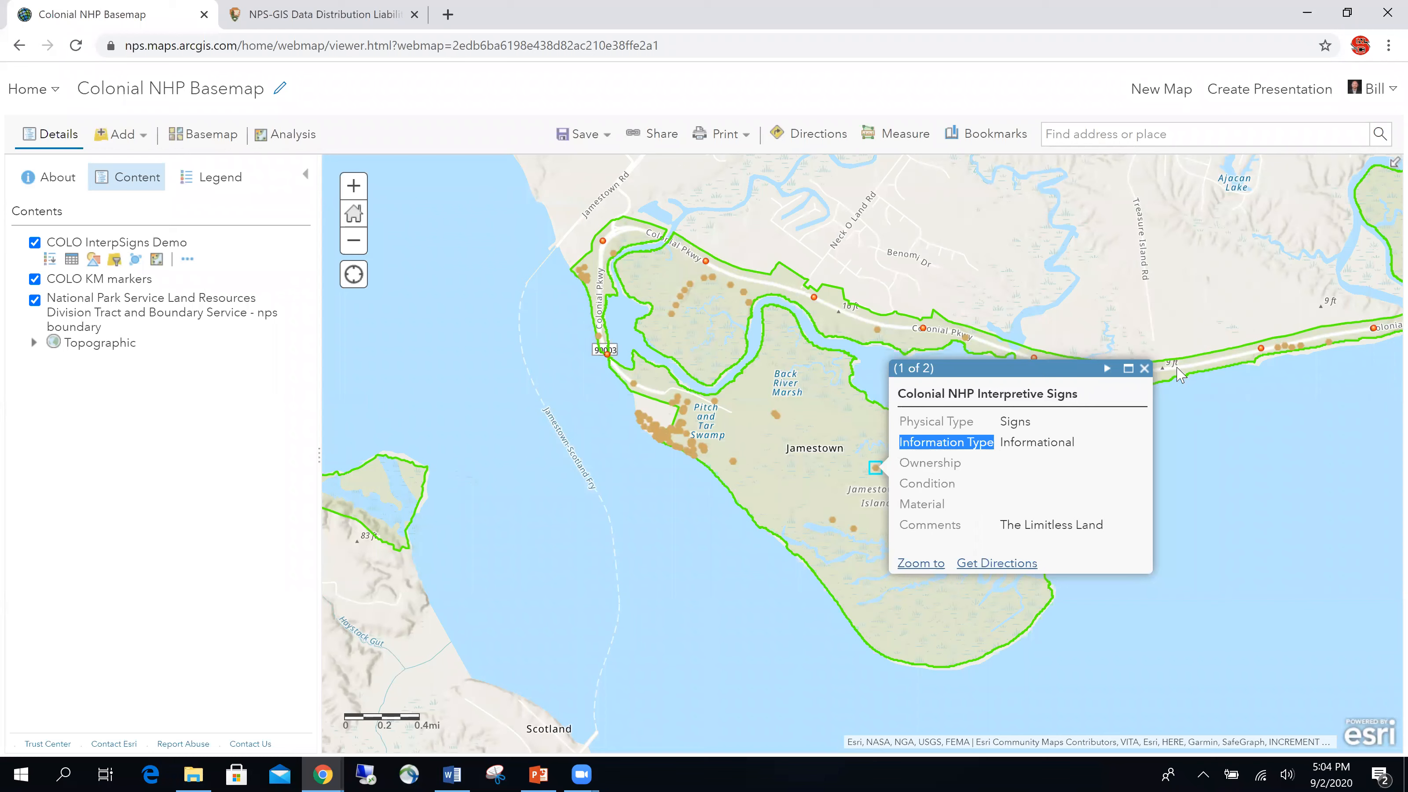
click(1146, 368)
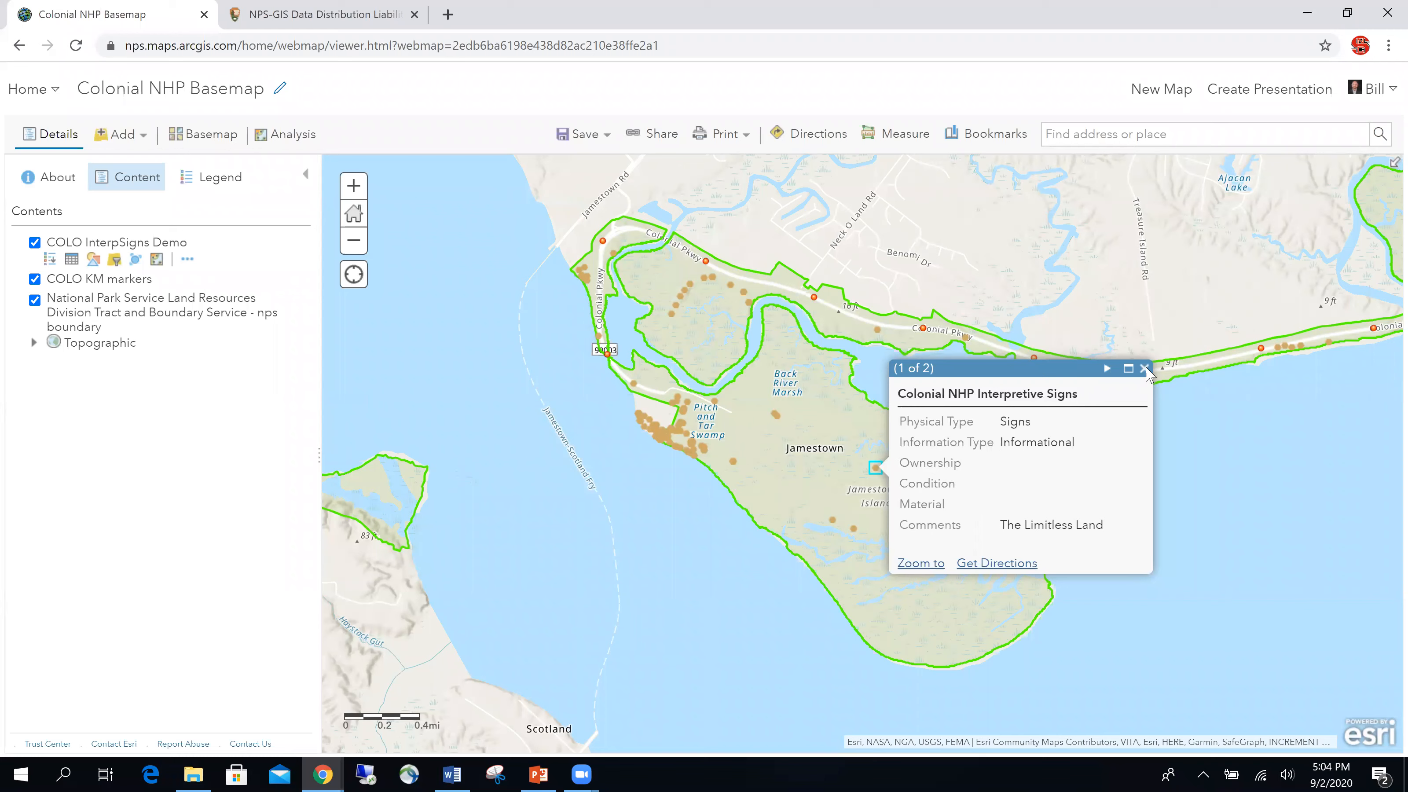
click(922, 328)
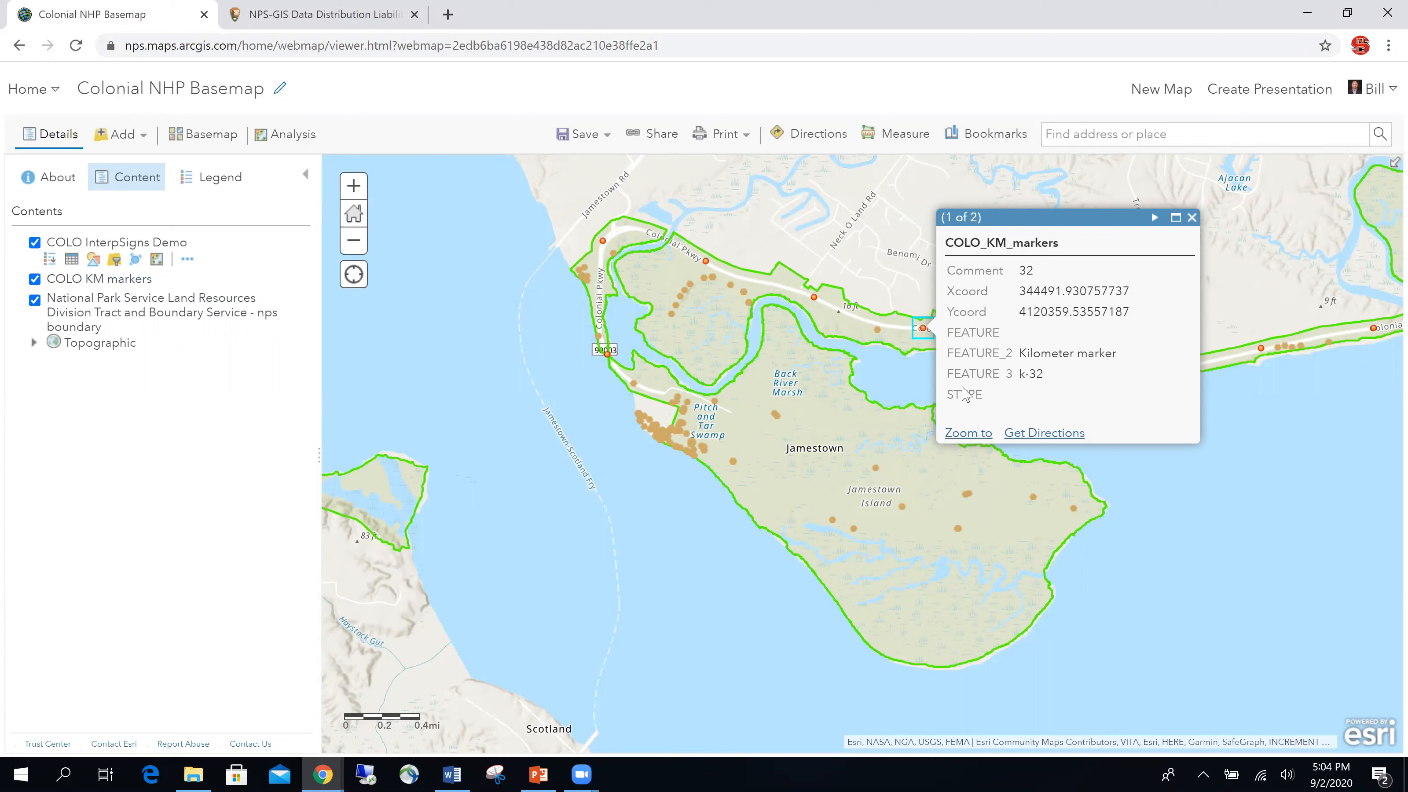
Step: Open Configure Pop-up from the COLO KM markers layer's More Options menu
mouse_move(129, 279)
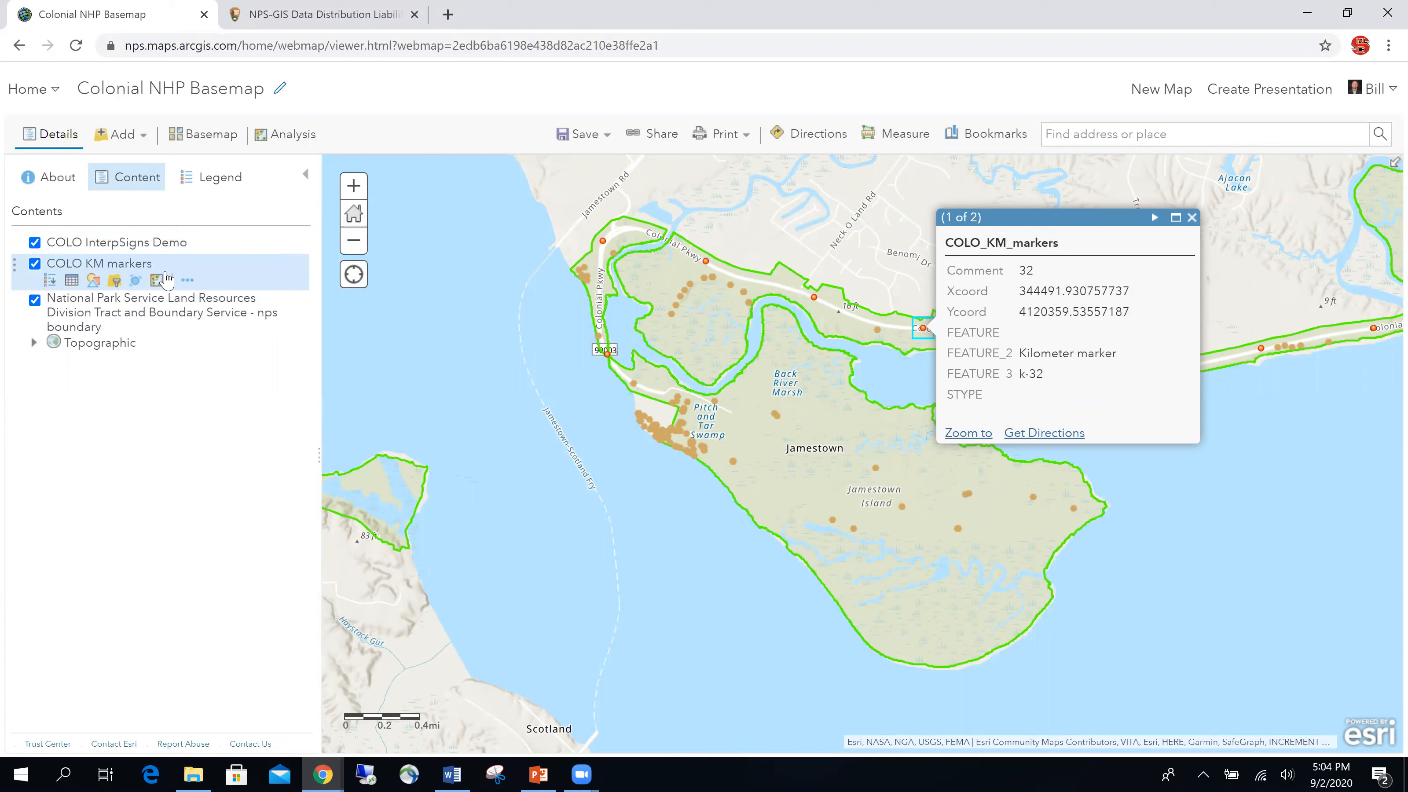
click(188, 281)
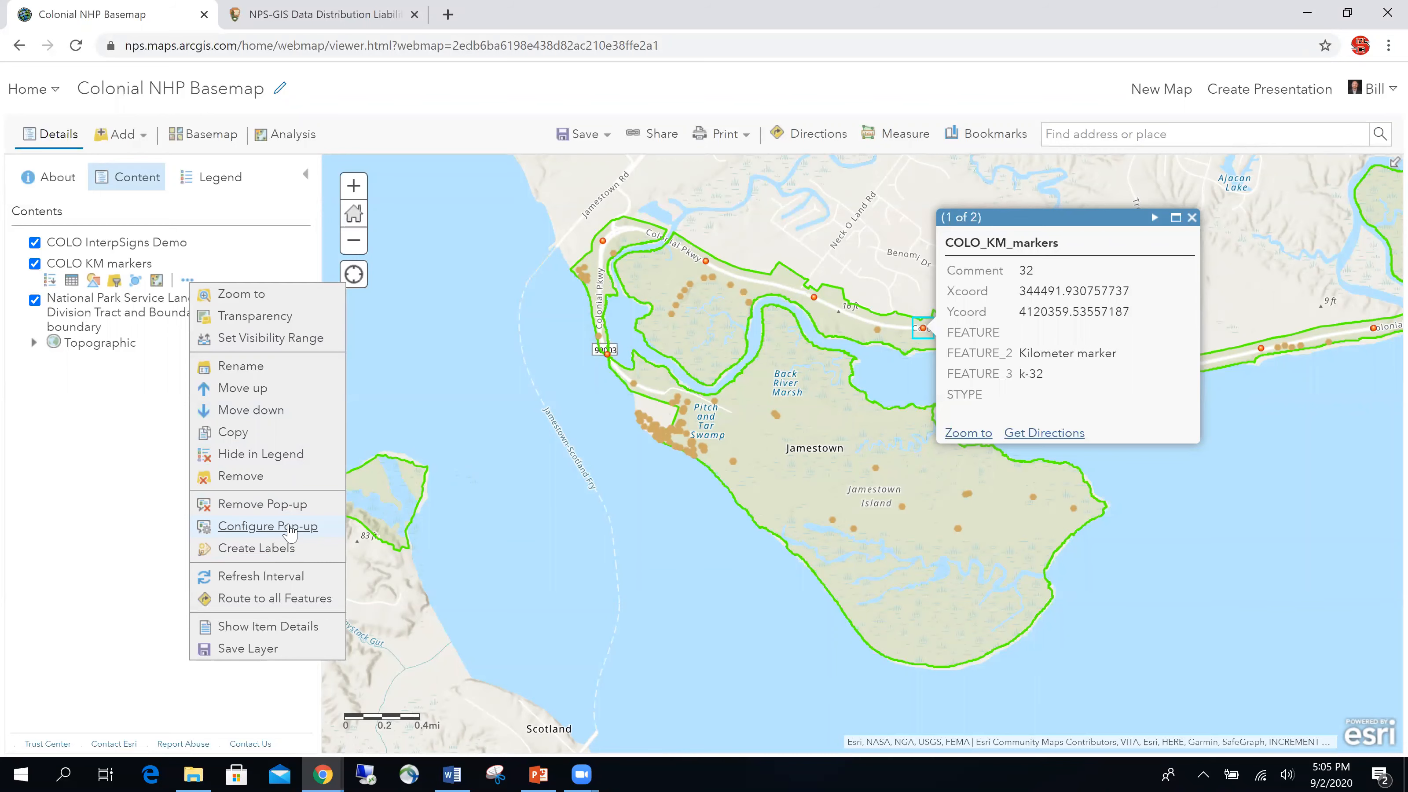
click(289, 528)
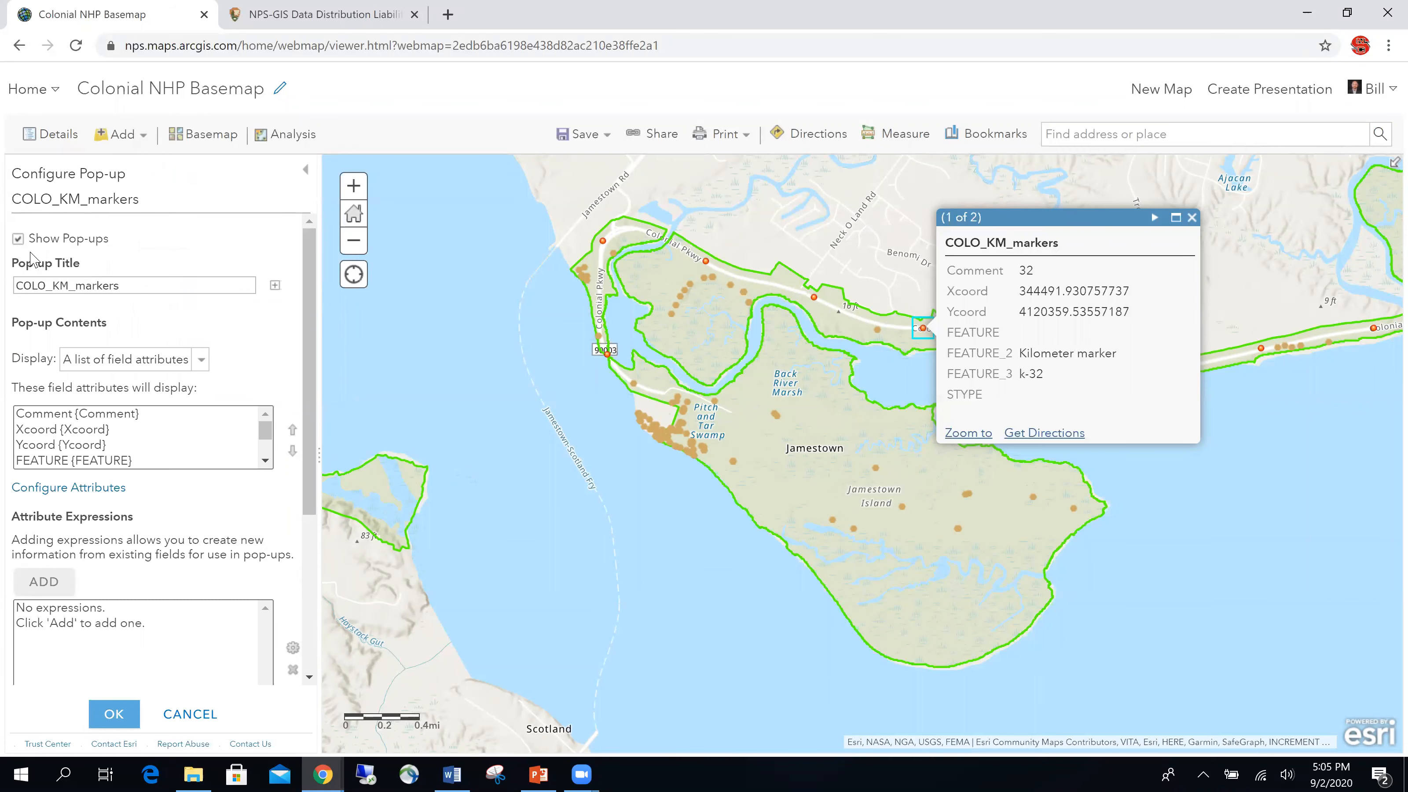
Step: Change the markers' pop-up title to 'Colonial NHP Parkway Markers' and apply it
click(18, 240)
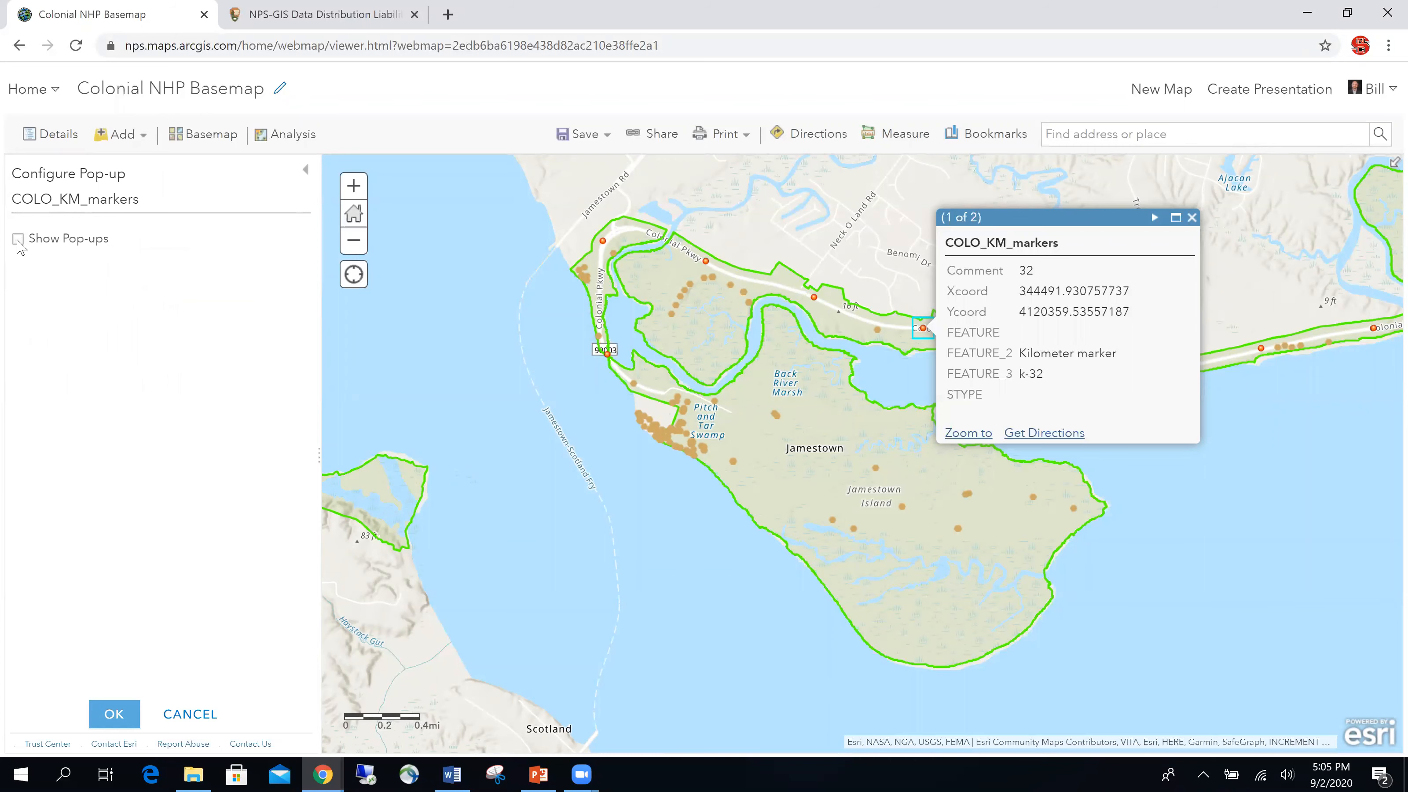
click(18, 239)
drag(158, 284, 22, 290)
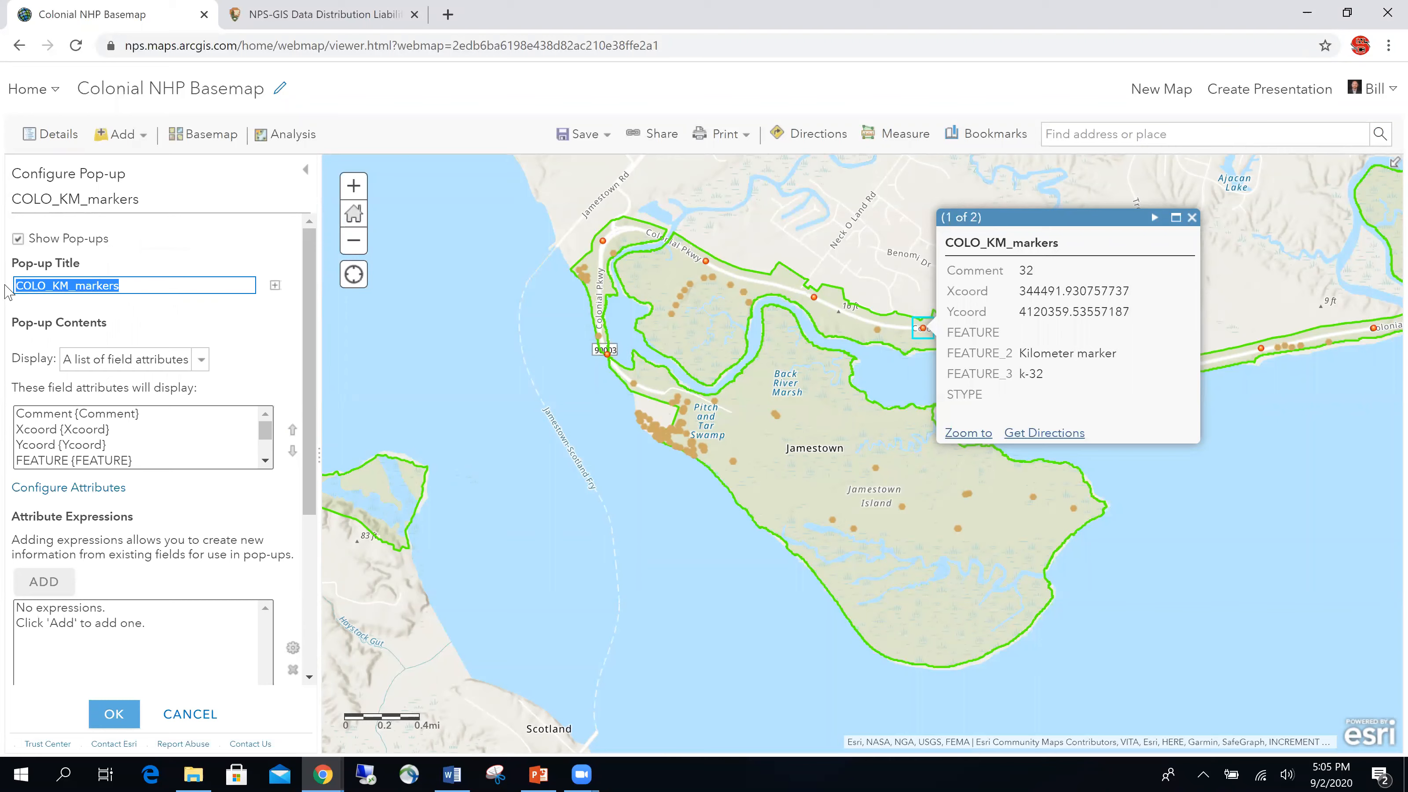
text(C)
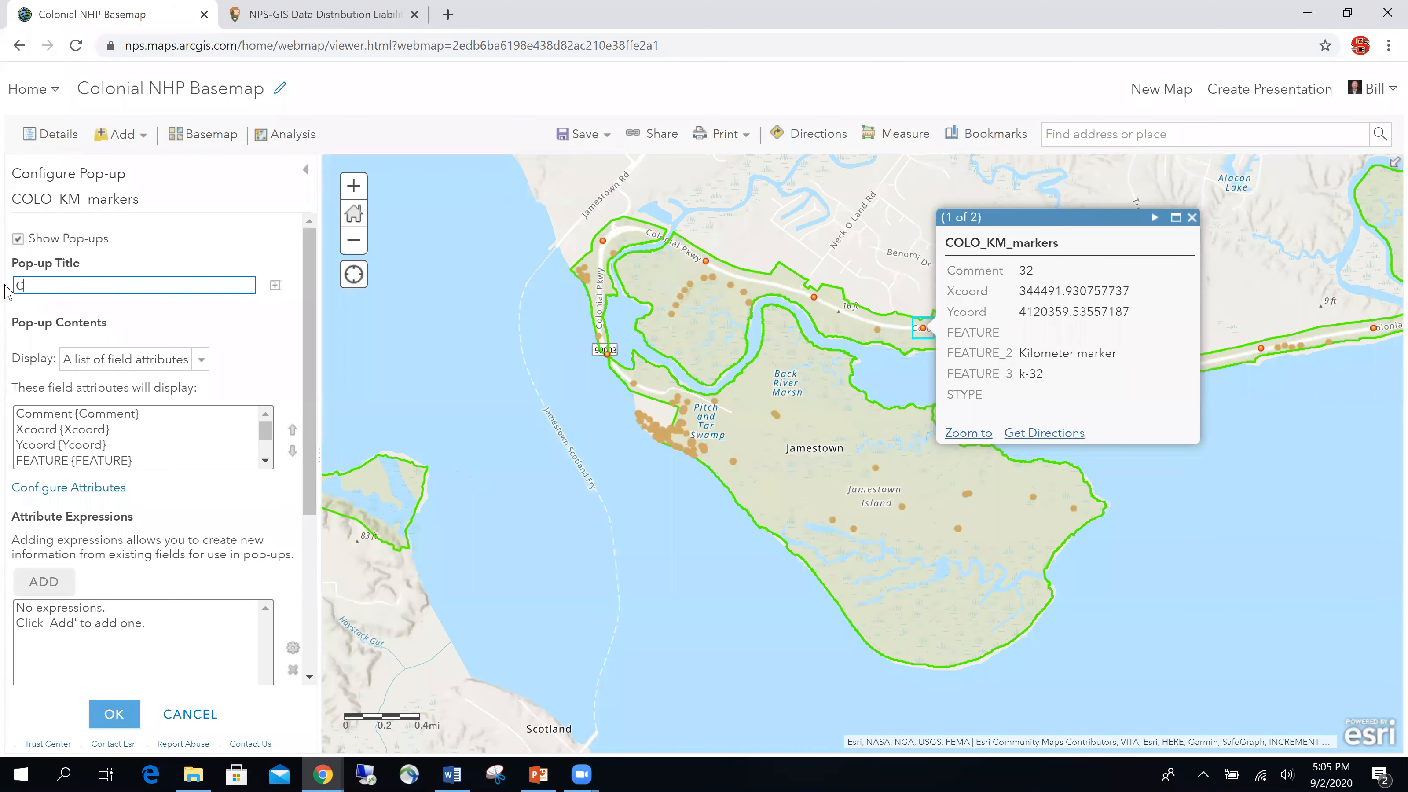
text(olonial NH)
text(P)
text( Kilom)
key(BackSpace)
key(BackSpace)
key(BackSpace)
key(BackSpace)
key(BackSpace)
key(BackSpace)
text(HP Parkway Markers)
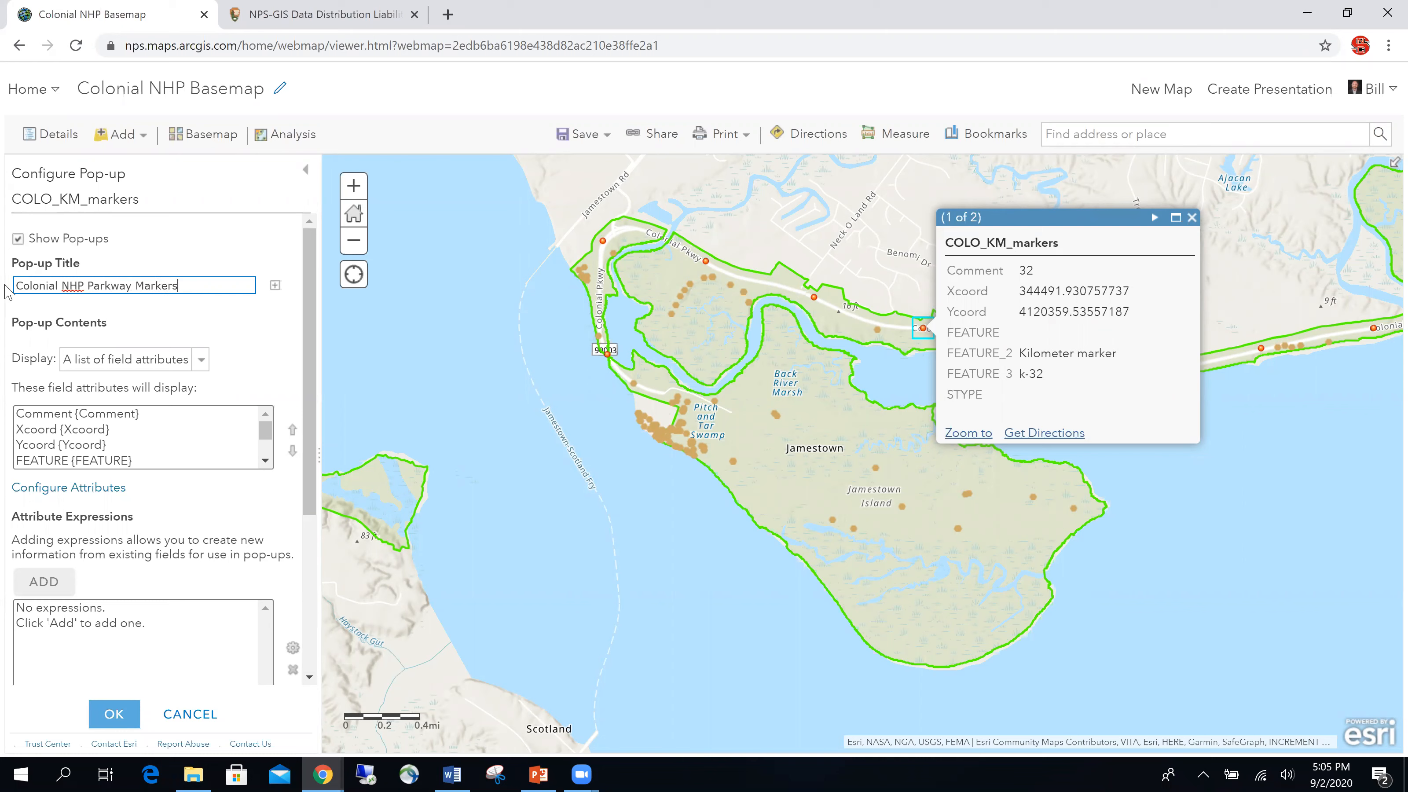
click(115, 715)
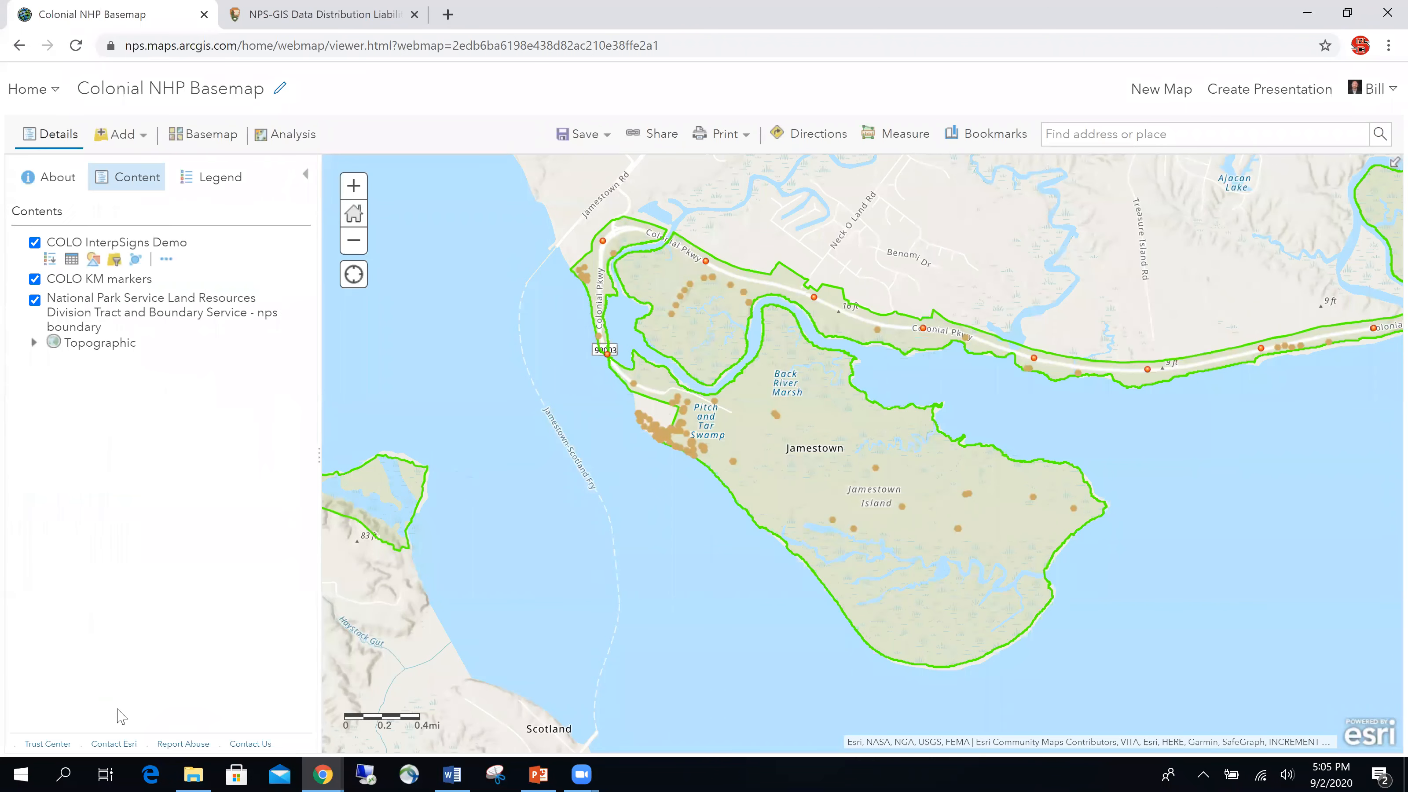
Step: Check the new 'Colonial NHP Parkway Markers' title on the k-32 marker pop-up
click(923, 330)
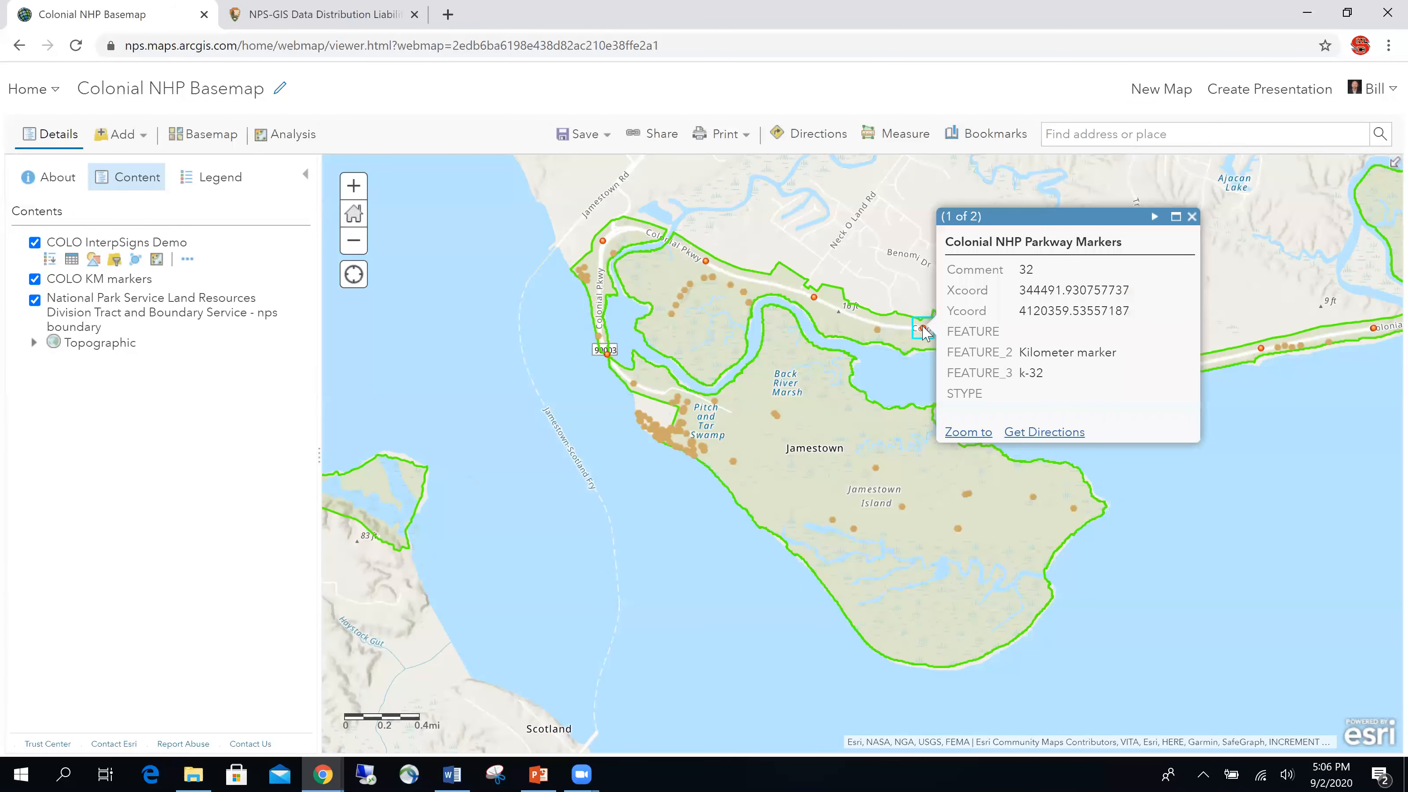
drag(1143, 250, 944, 243)
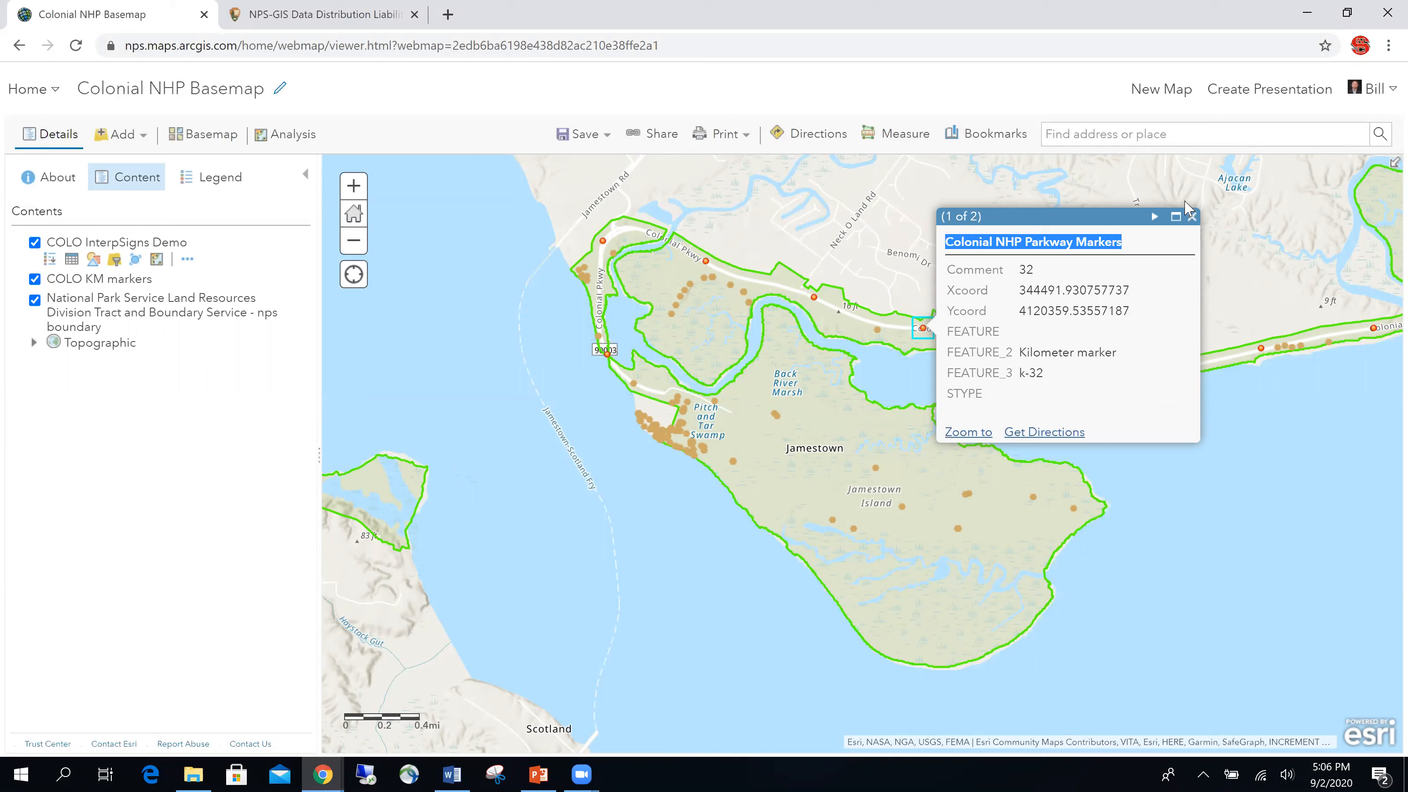
click(295, 371)
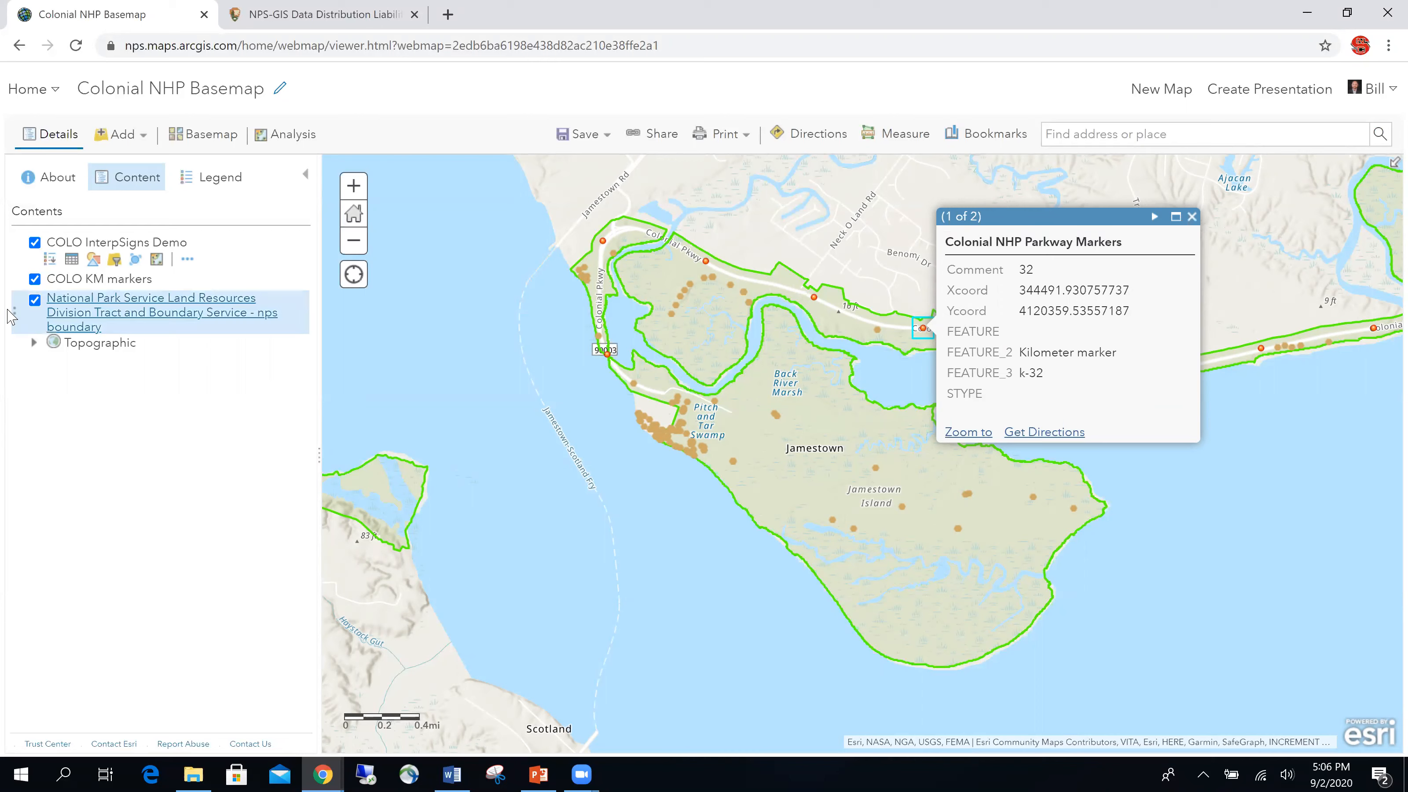
Step: Reopen the markers' pop-up settings, keep 'A list of field attributes', and open Configure Attributes
mouse_move(139, 283)
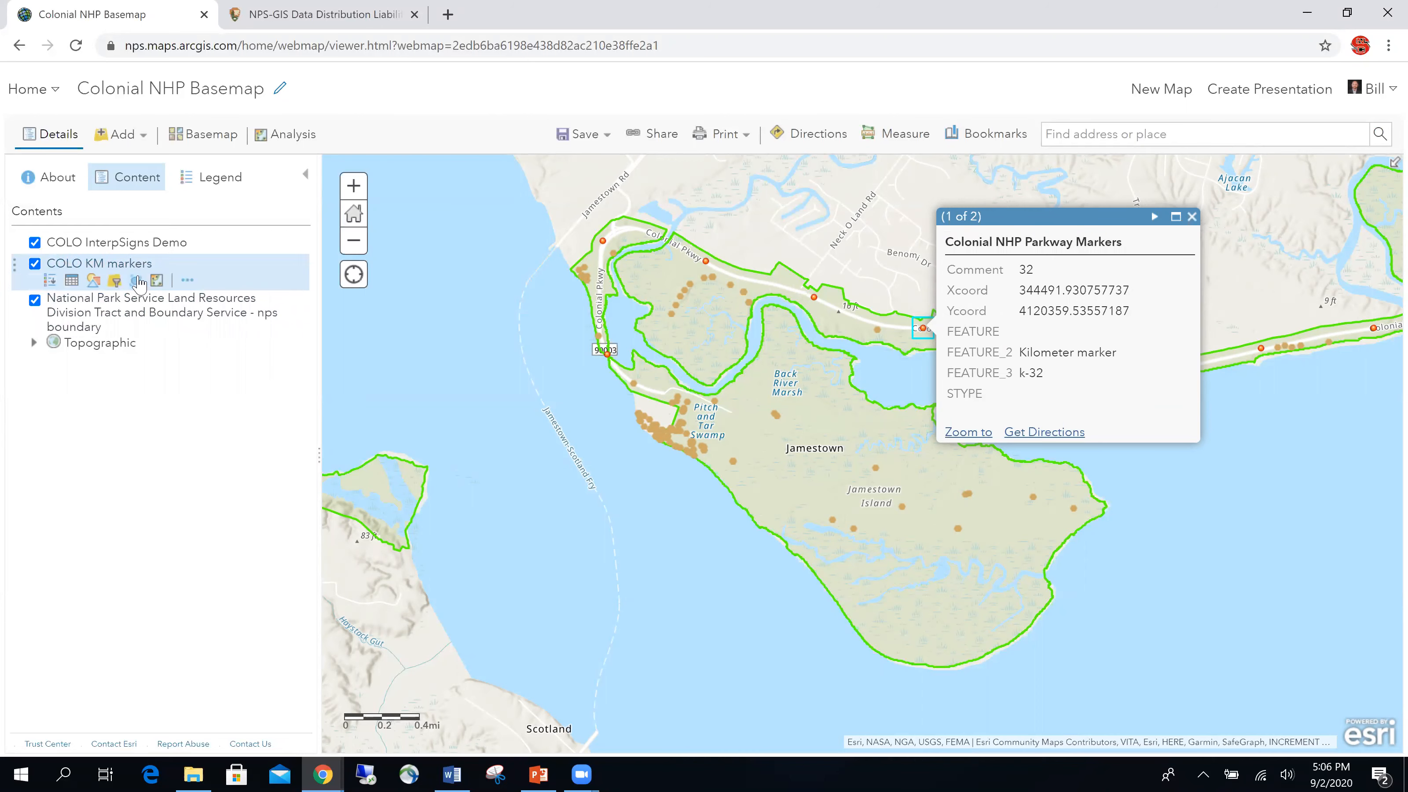
click(190, 283)
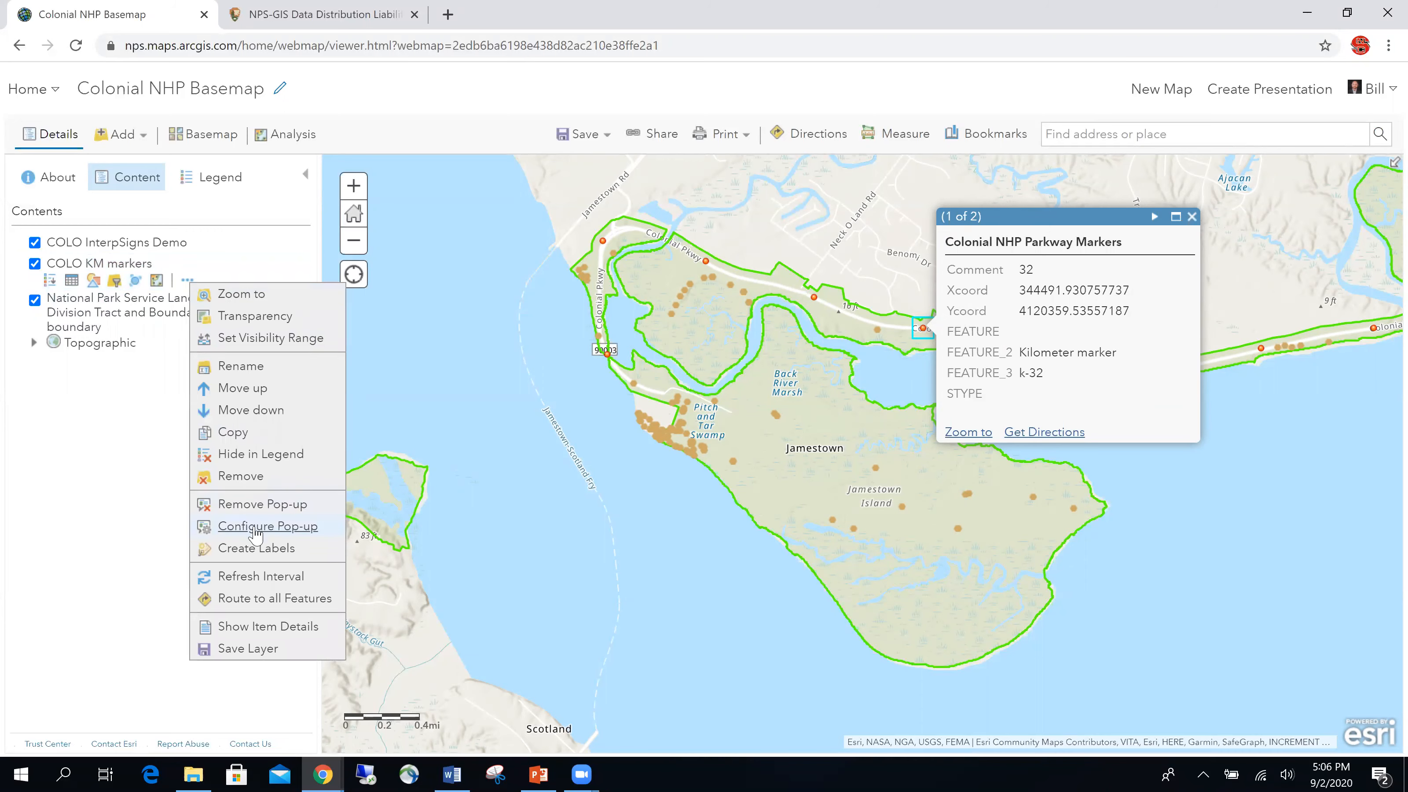
click(287, 527)
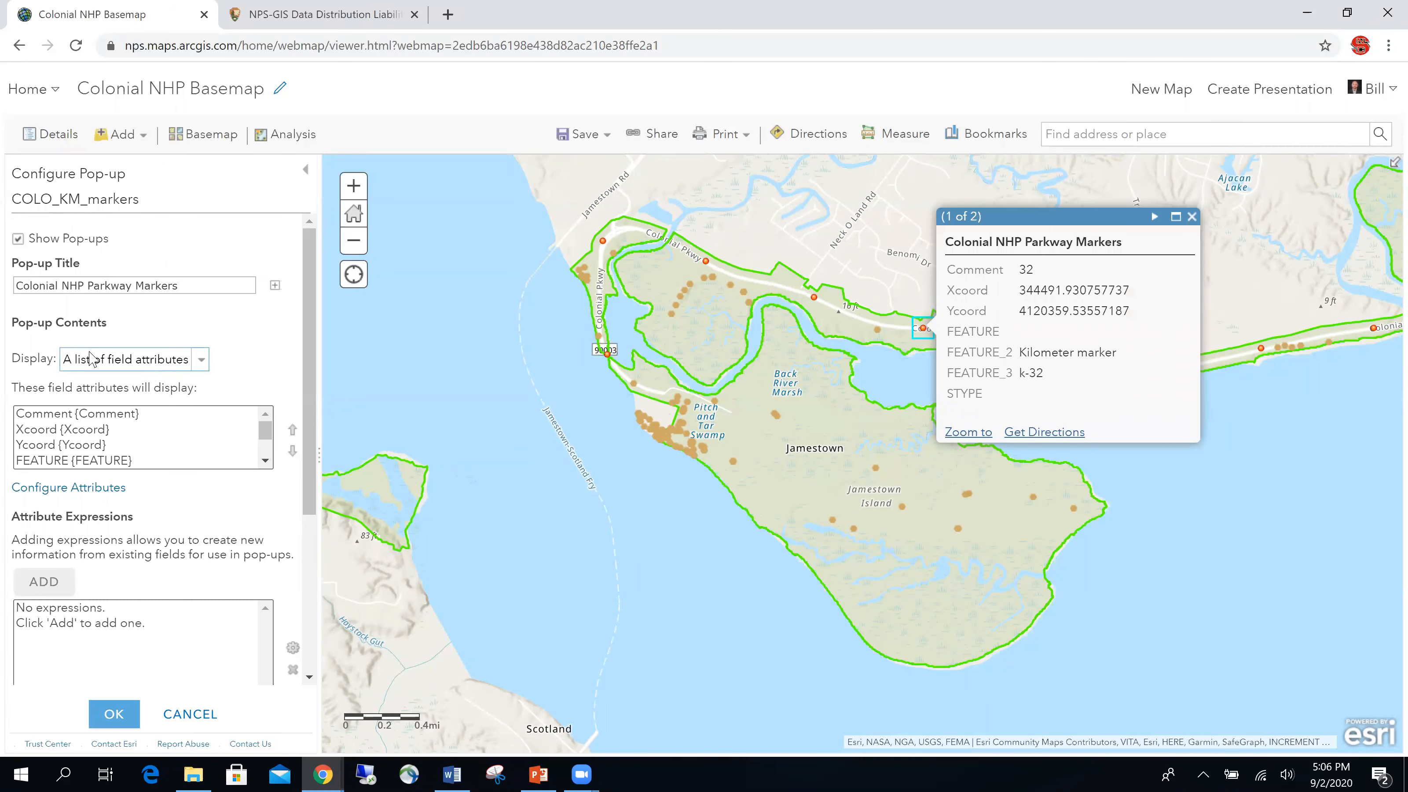
click(204, 365)
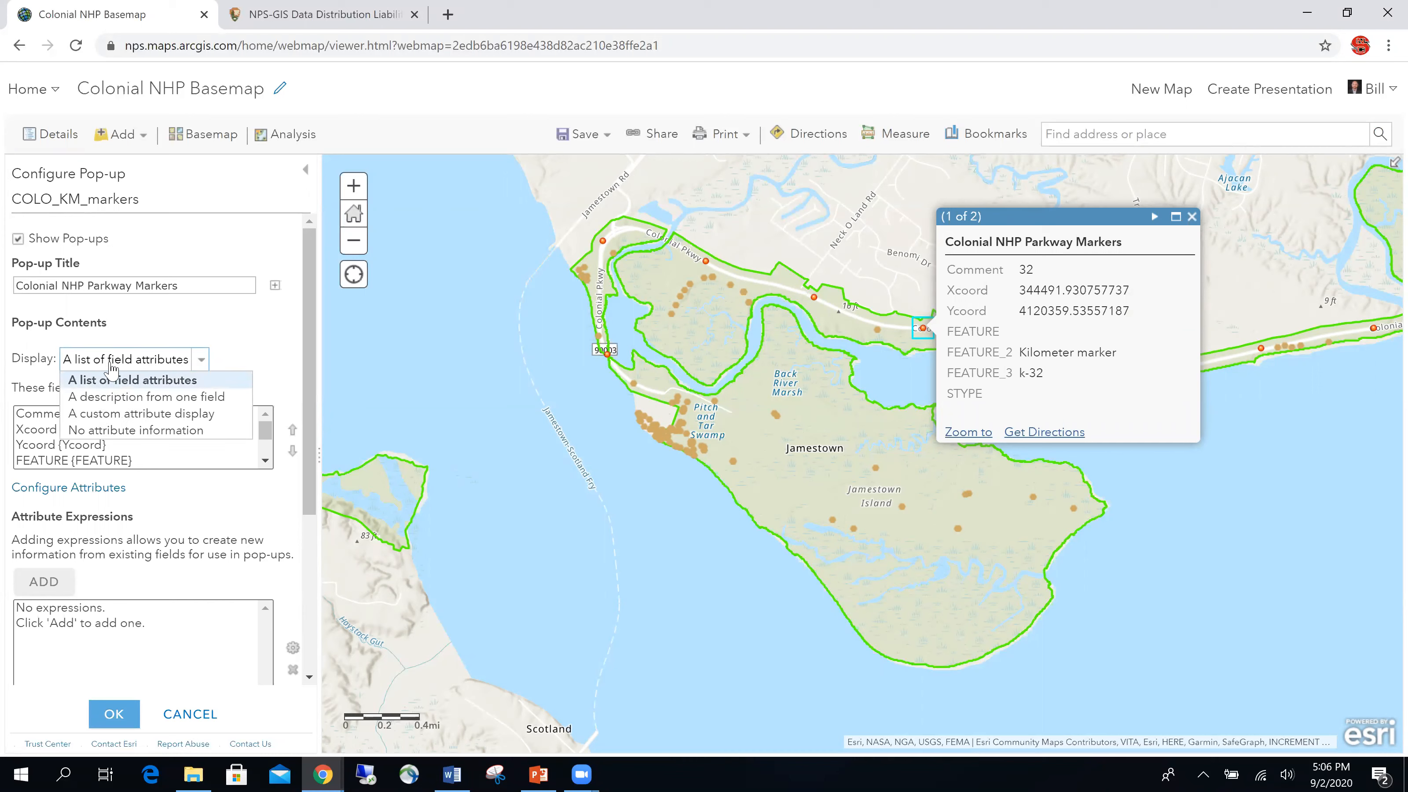
click(114, 382)
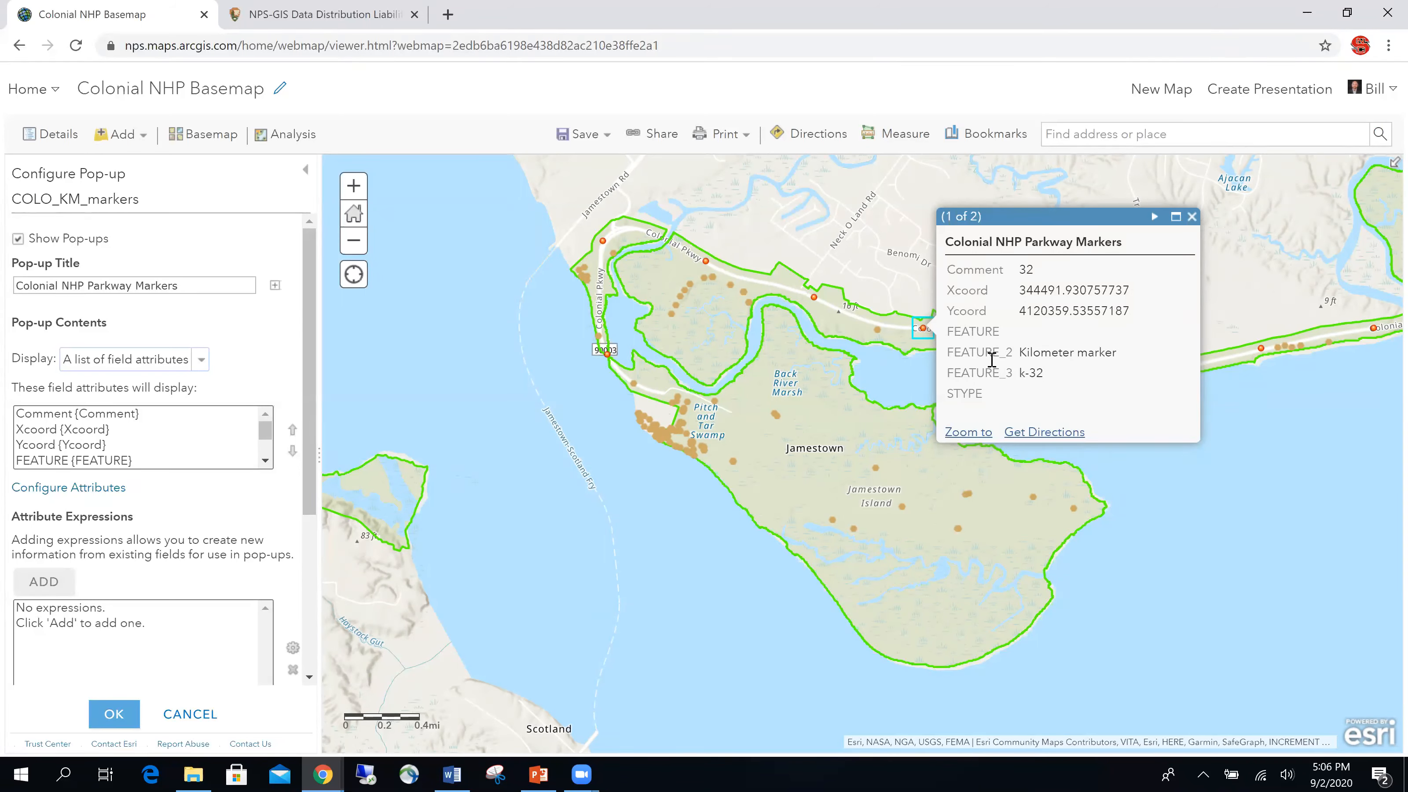
click(84, 487)
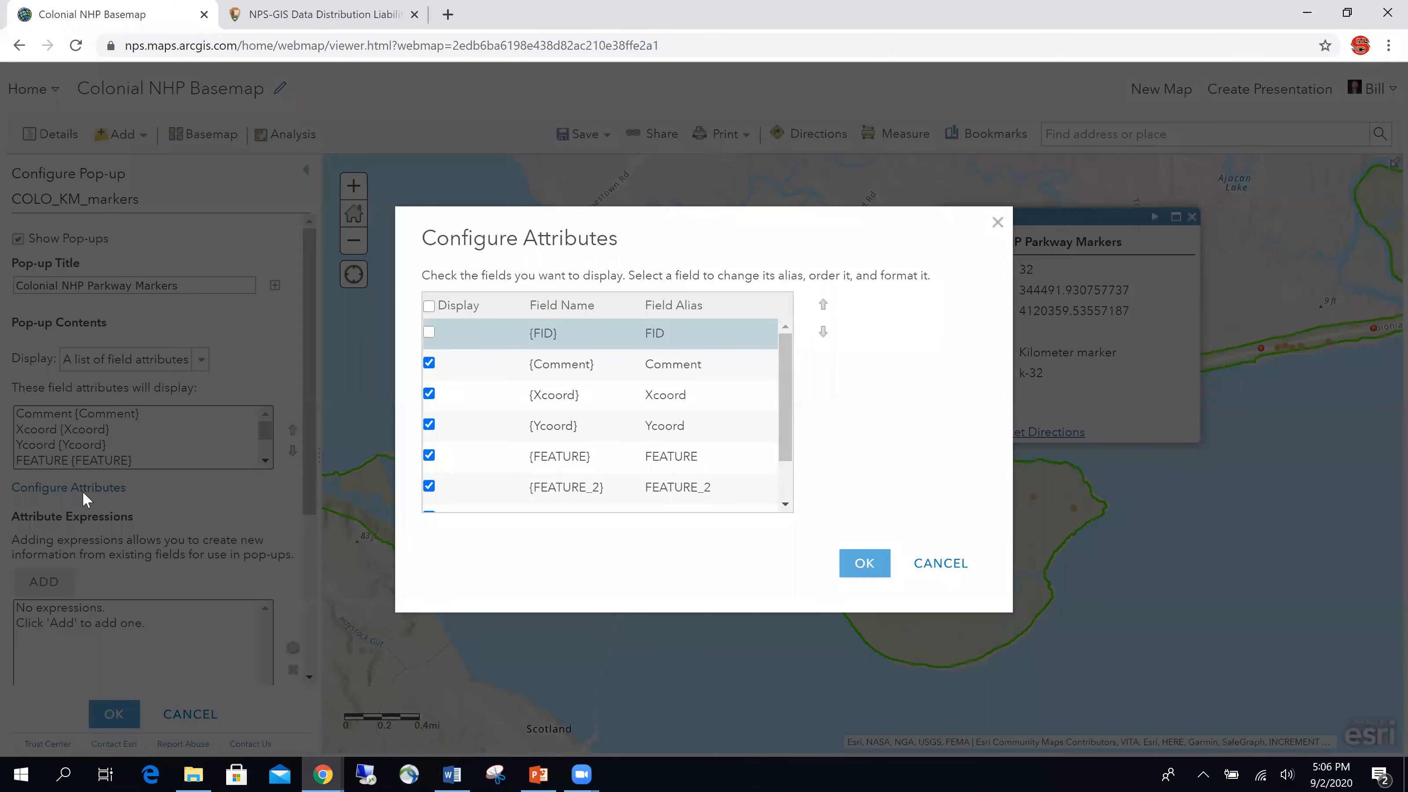
Step: Hide the Comment field and rename the aliases to 'X - Coordinate' and 'Y - Coordinate'
mouse_move(616, 223)
mouse_down()
mouse_move(447, 203)
mouse_move(632, 220)
mouse_move(611, 217)
mouse_up()
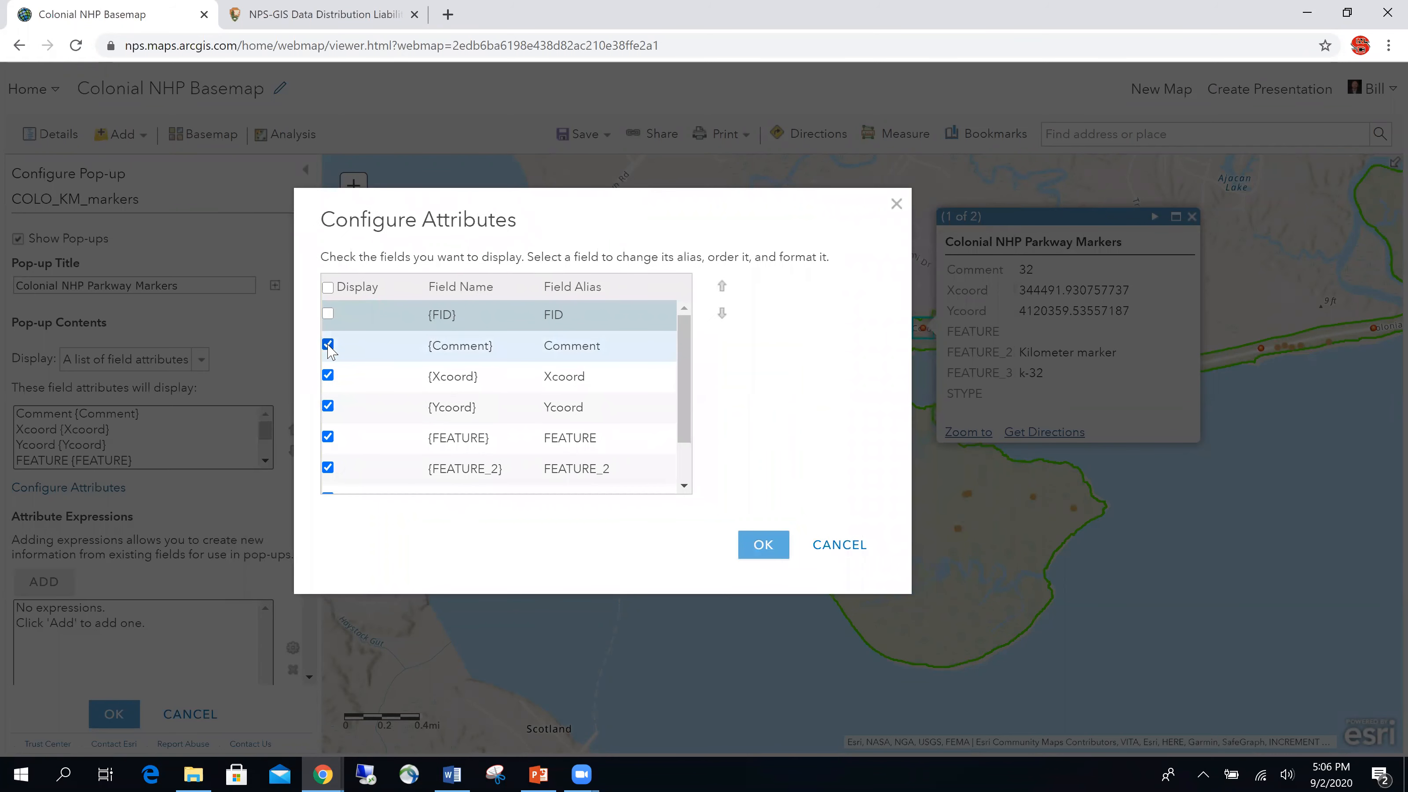
click(328, 345)
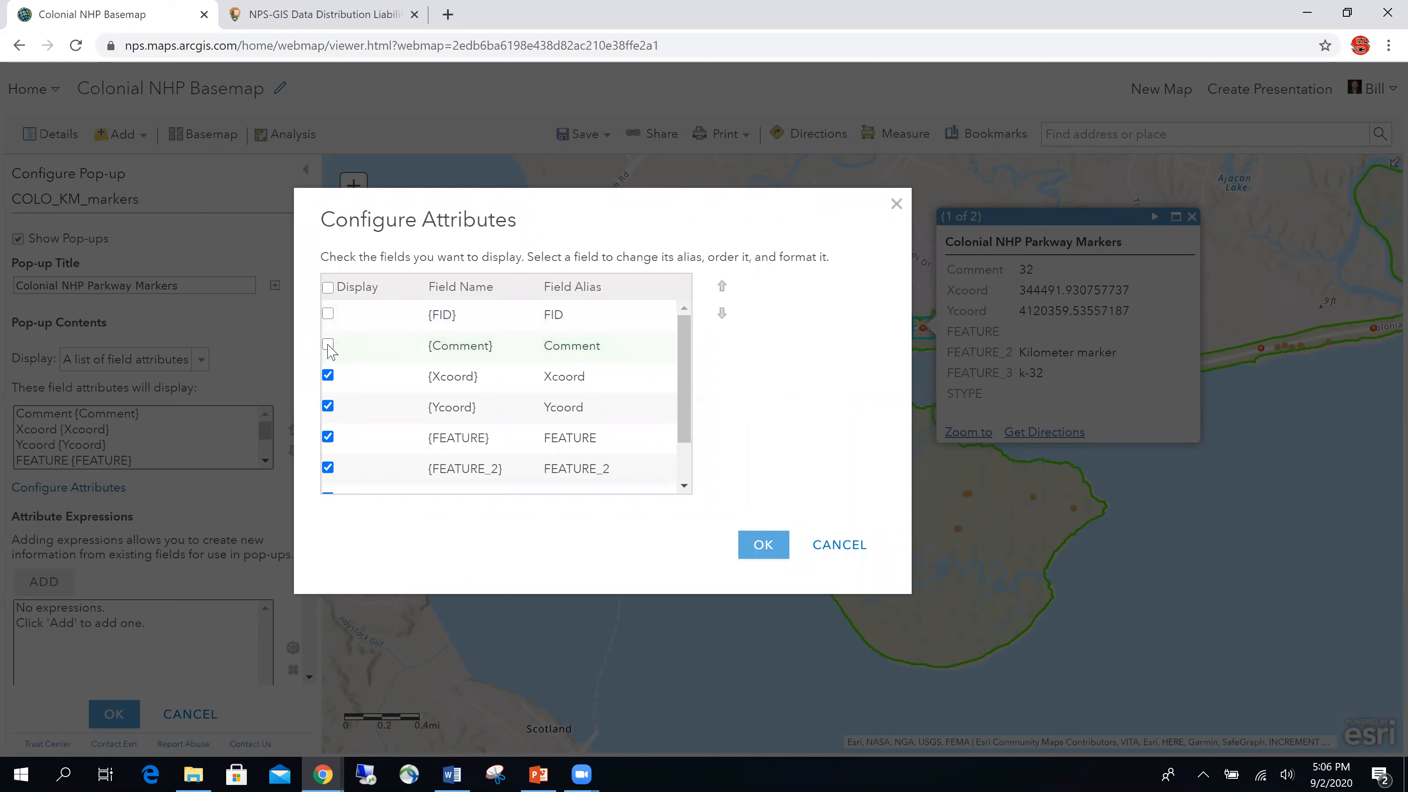
click(567, 379)
click(620, 380)
key(BackSpace)
key(BackSpace)
key(BackSpace)
key(BackSpace)
click(610, 407)
click(612, 405)
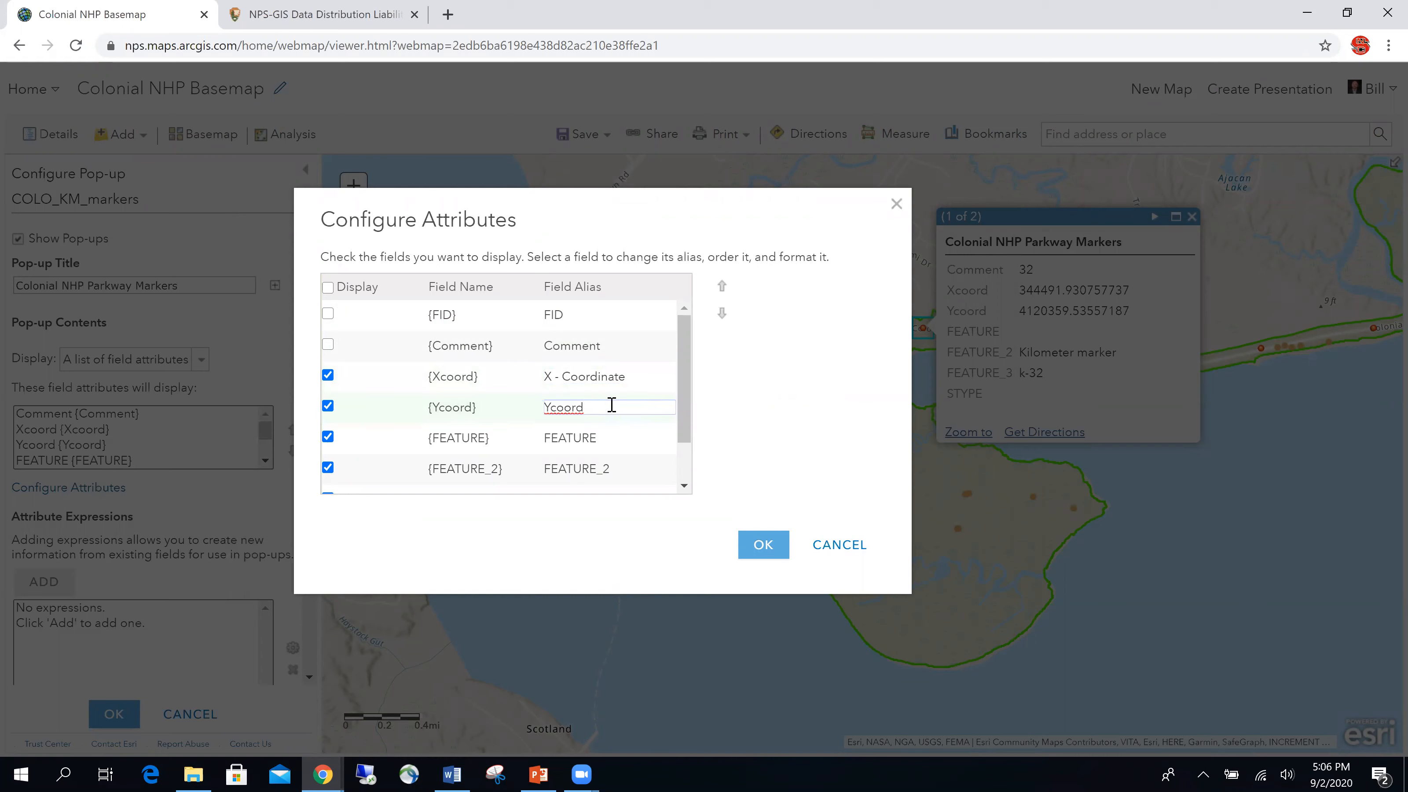
key(BackSpace)
key(BackSpace)
key(BackSpace)
key(BackSpace)
Step: Hide FEATURE, FEATURE_2 and STYPE, rename FEATURE_3 to 'Marker ID', and confirm
click(328, 438)
click(328, 468)
scroll(484, 423, down, 1)
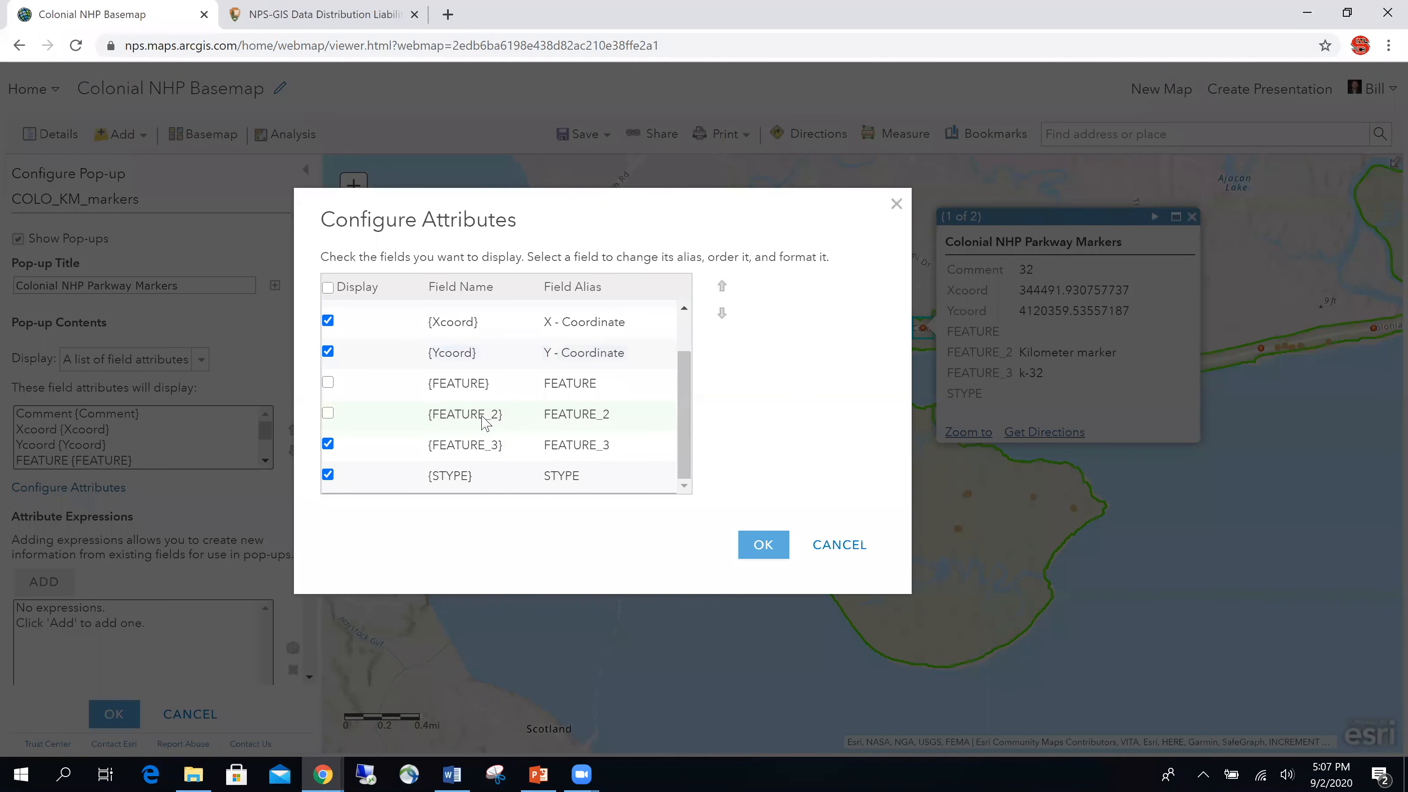
click(328, 474)
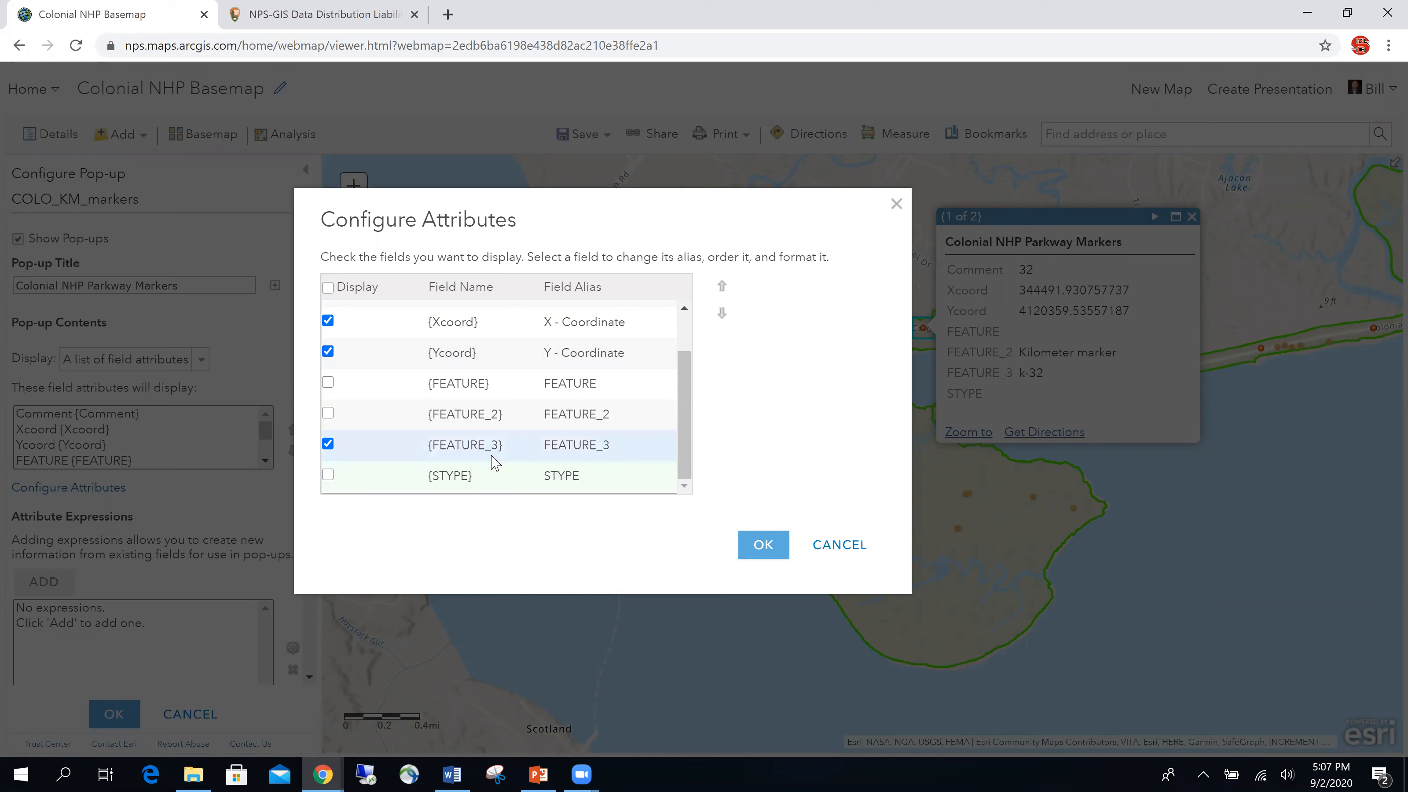
click(619, 443)
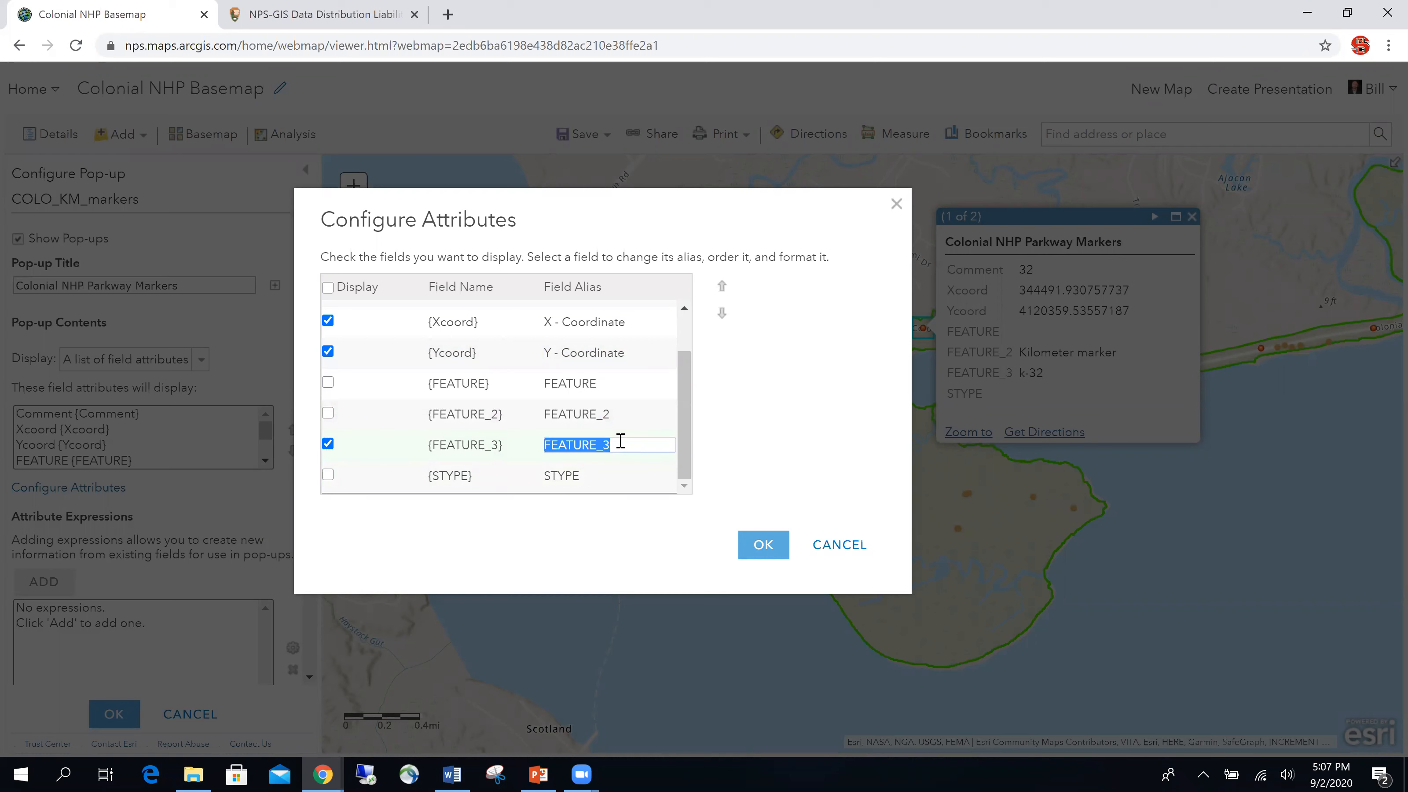
text(Marker ID)
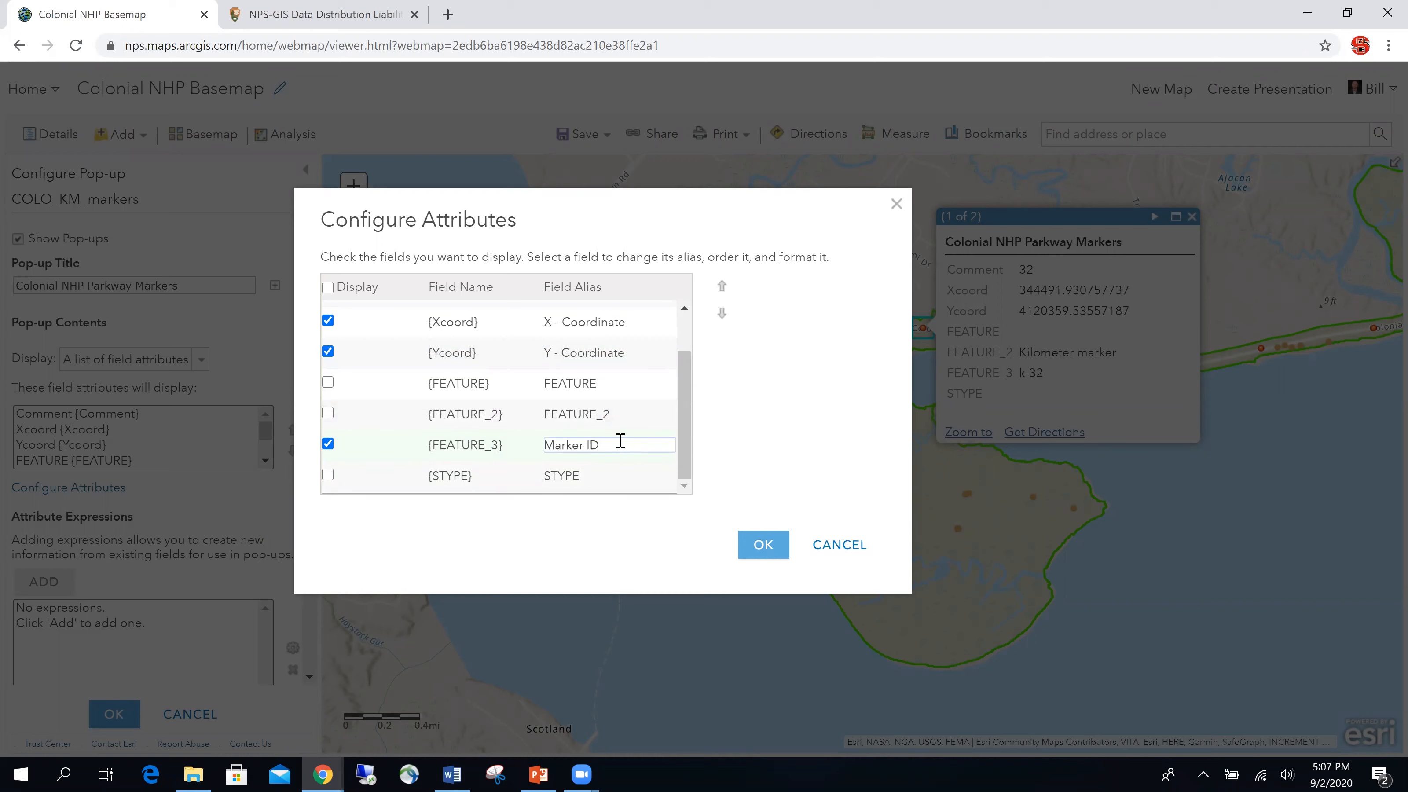
click(762, 546)
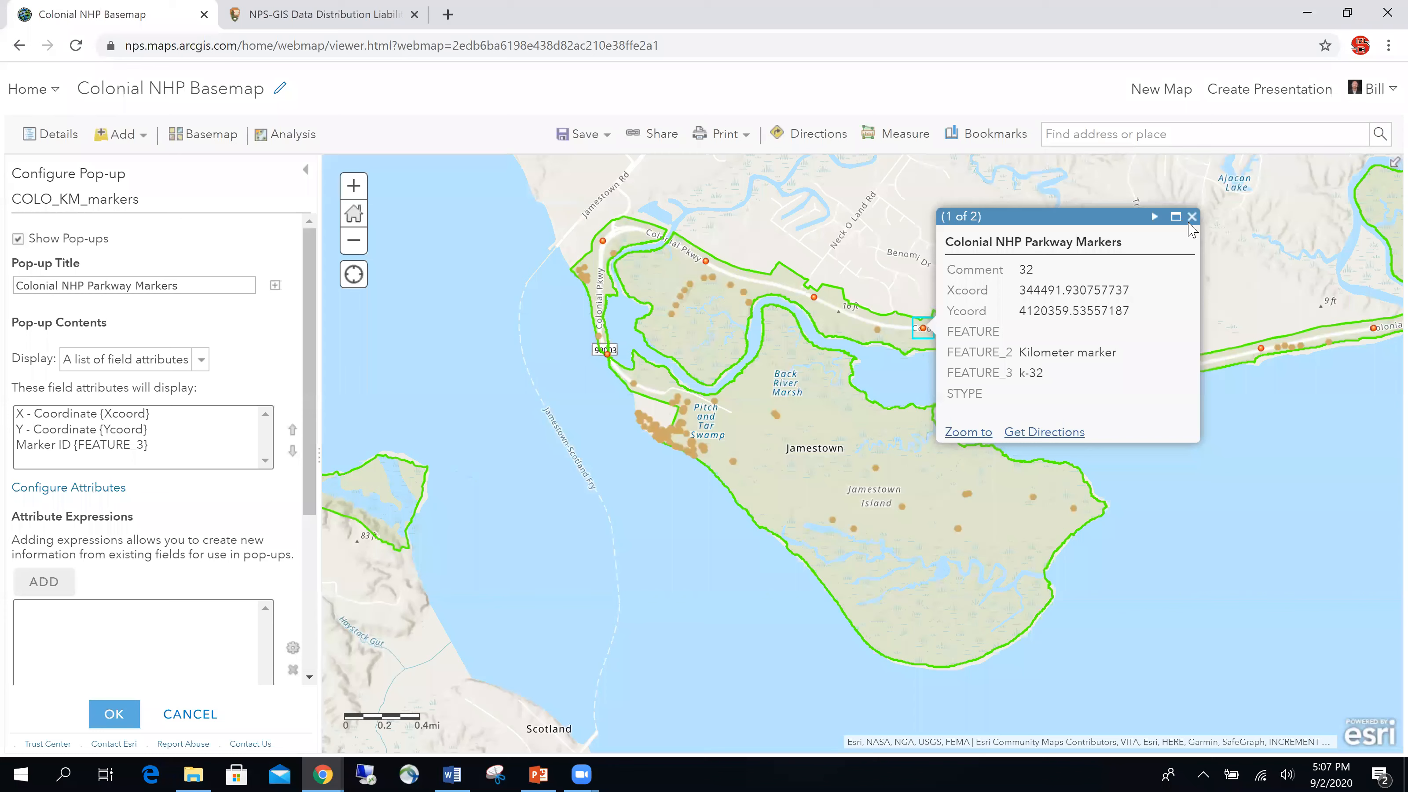
Step: Save the KM markers pop-up configuration and reopen a marker pop-up to check it
click(1192, 216)
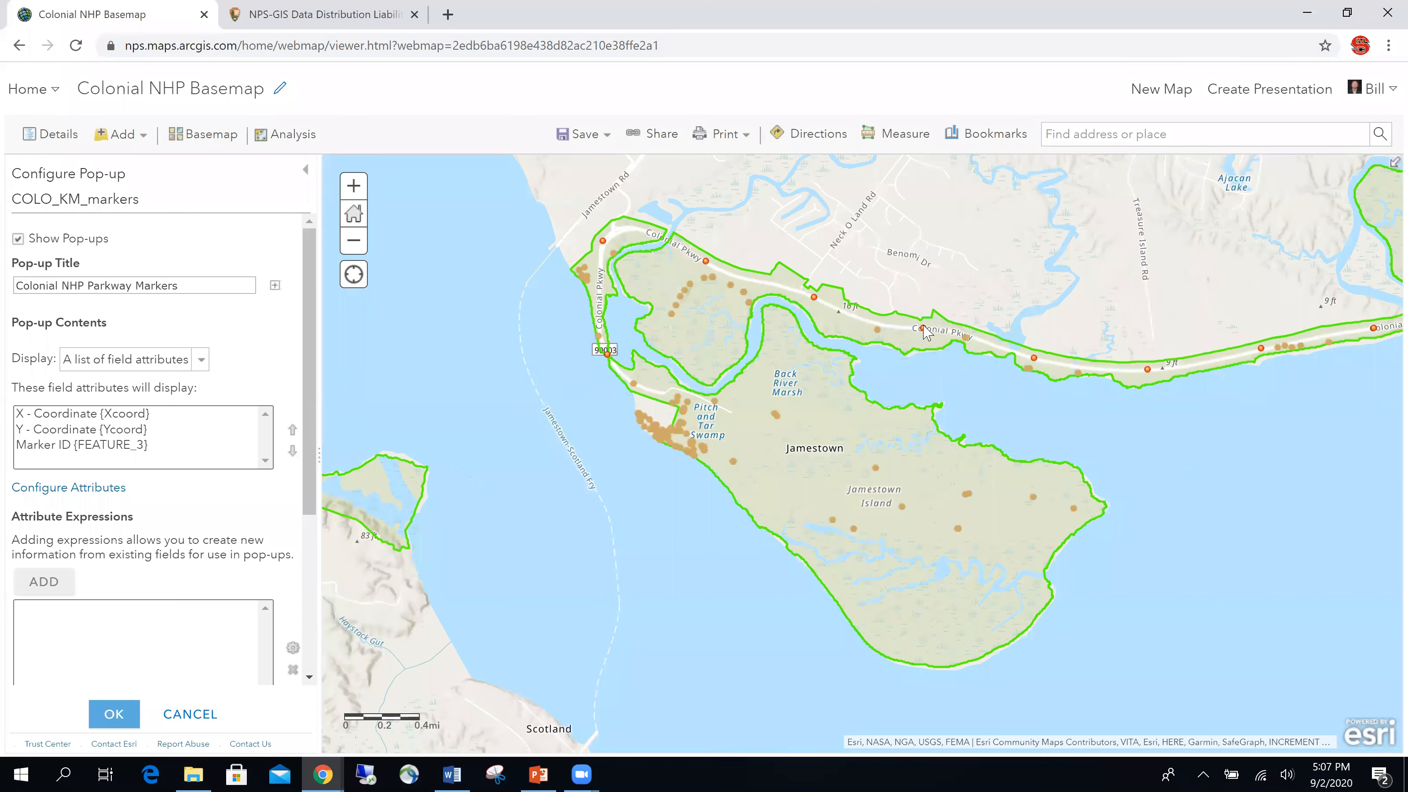
click(114, 717)
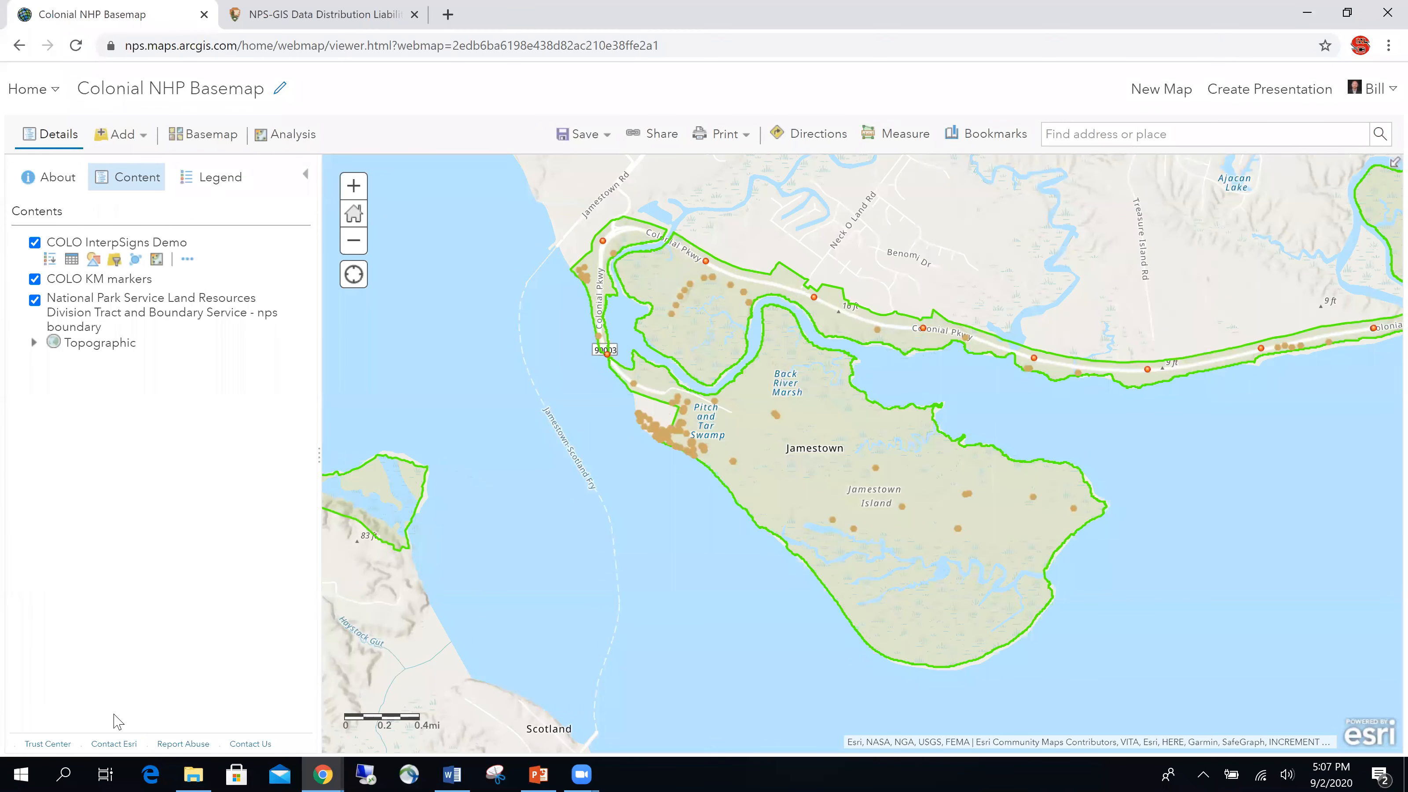
click(923, 329)
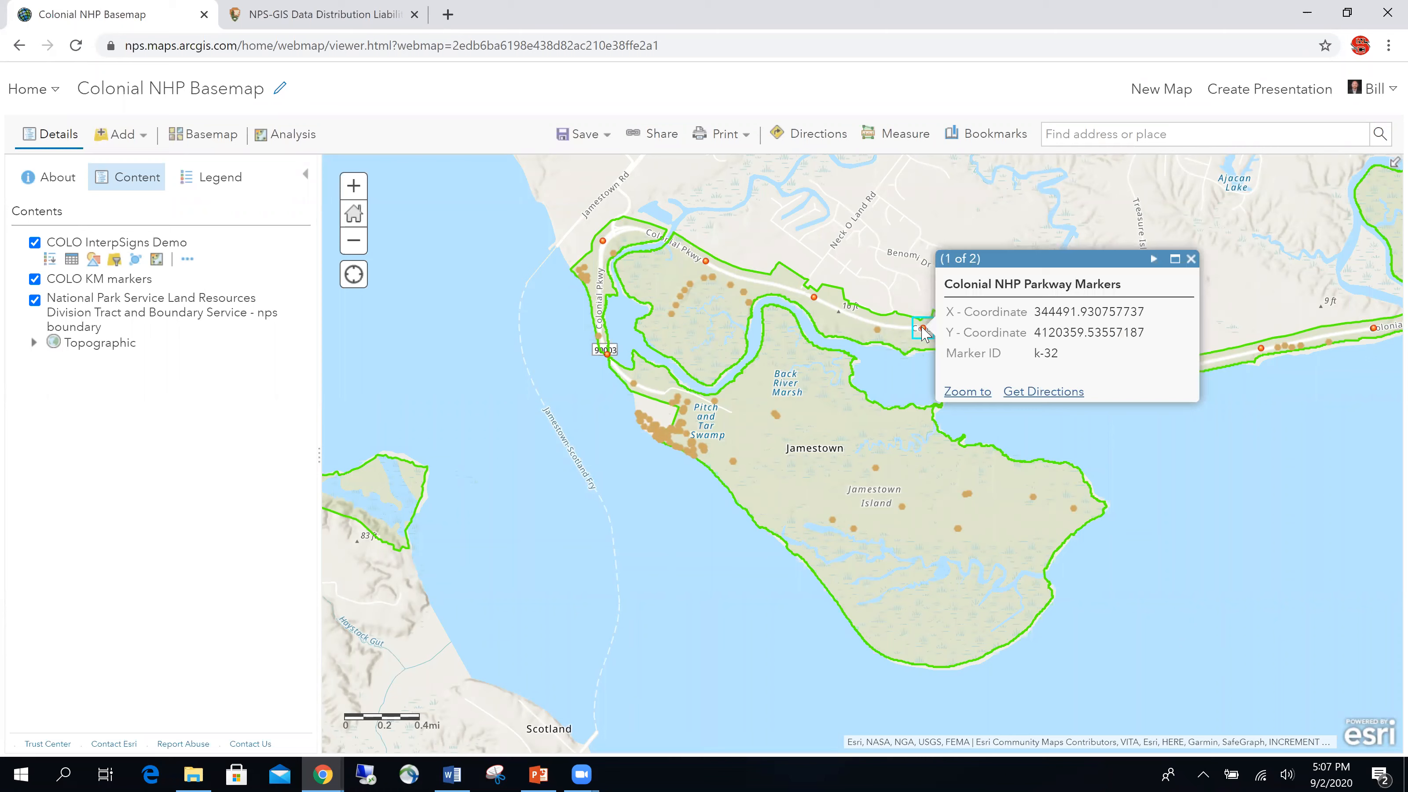
Step: Review the title and Marker ID row in the k-32 pop-up, then open COLO InterpSigns Demo's options
drag(943, 283, 1129, 293)
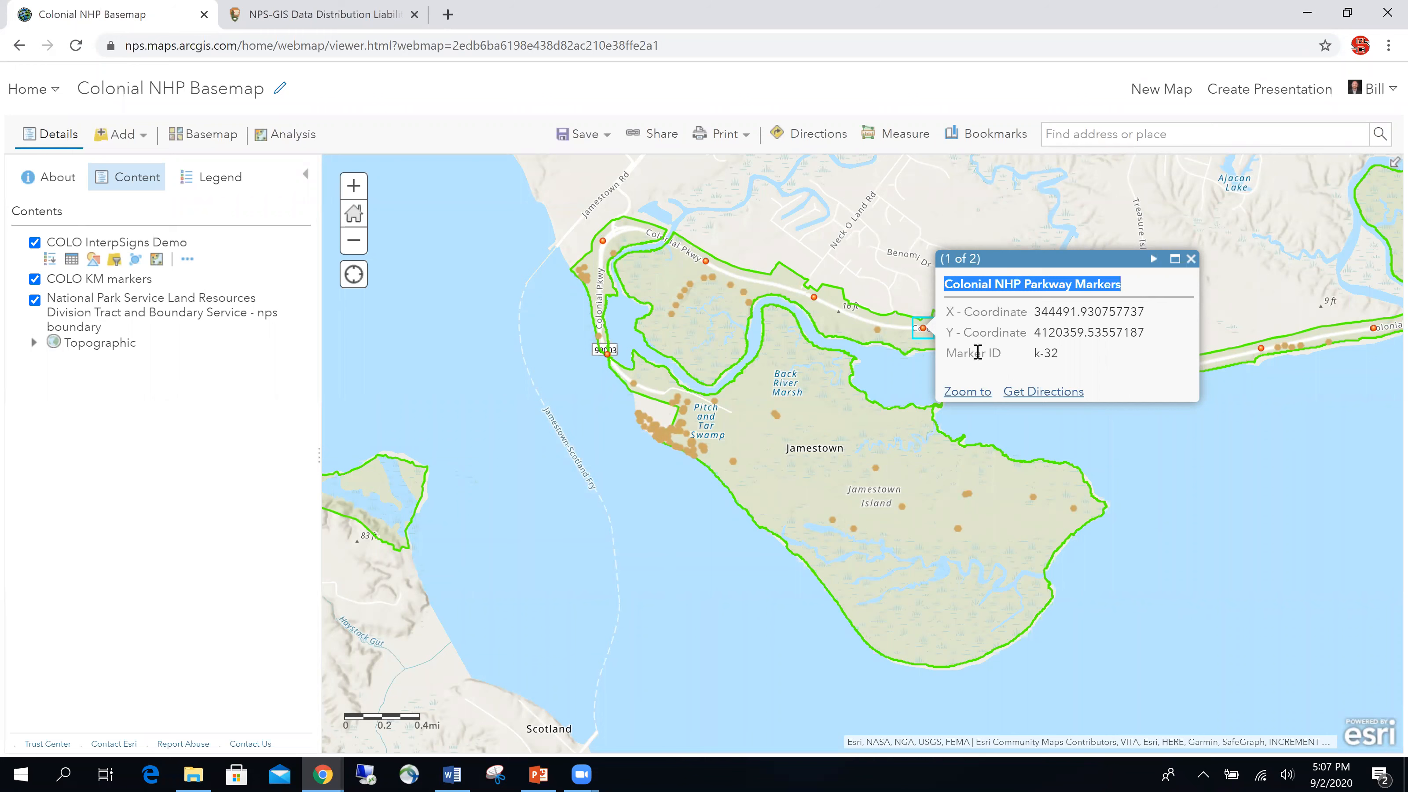
drag(964, 353, 1073, 355)
click(1082, 358)
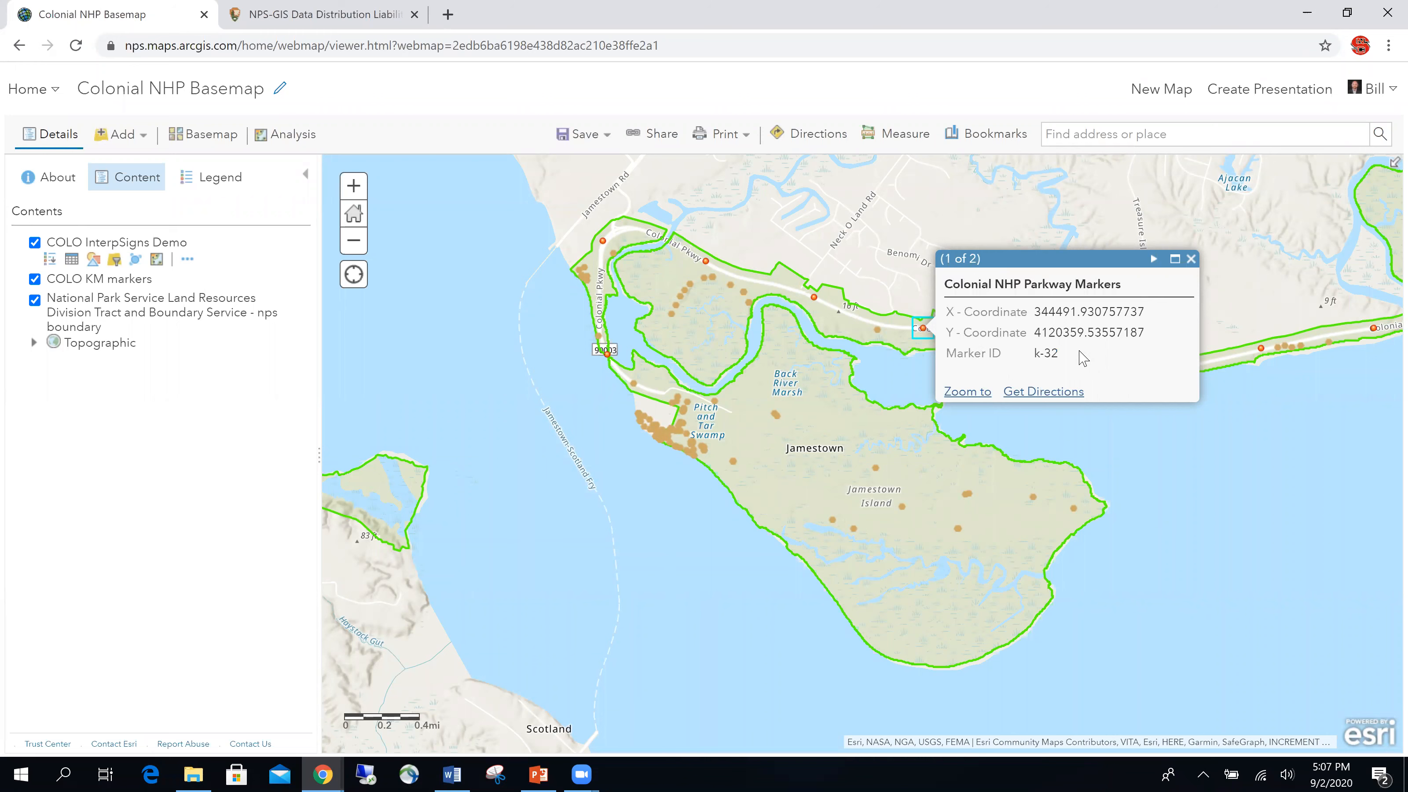
click(1190, 259)
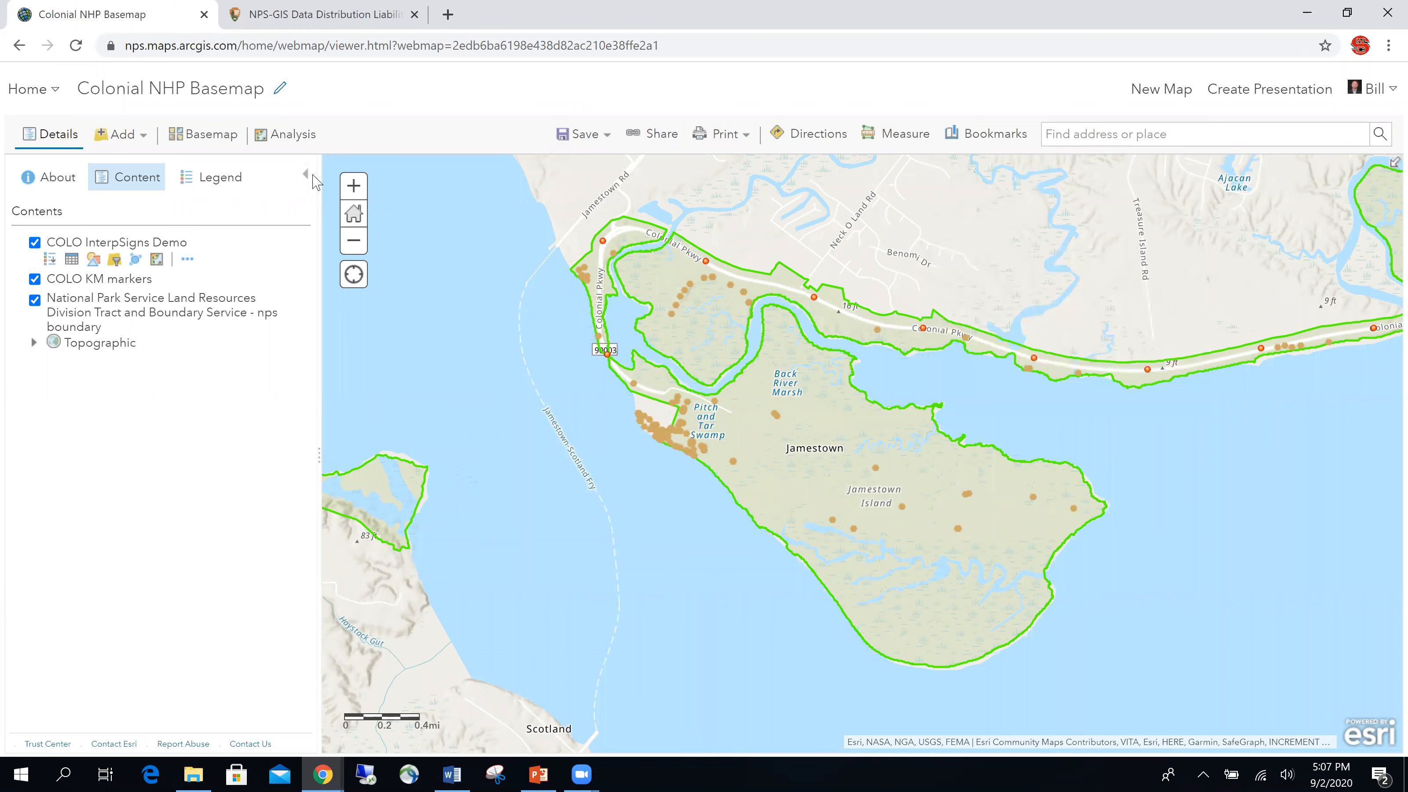
click(189, 261)
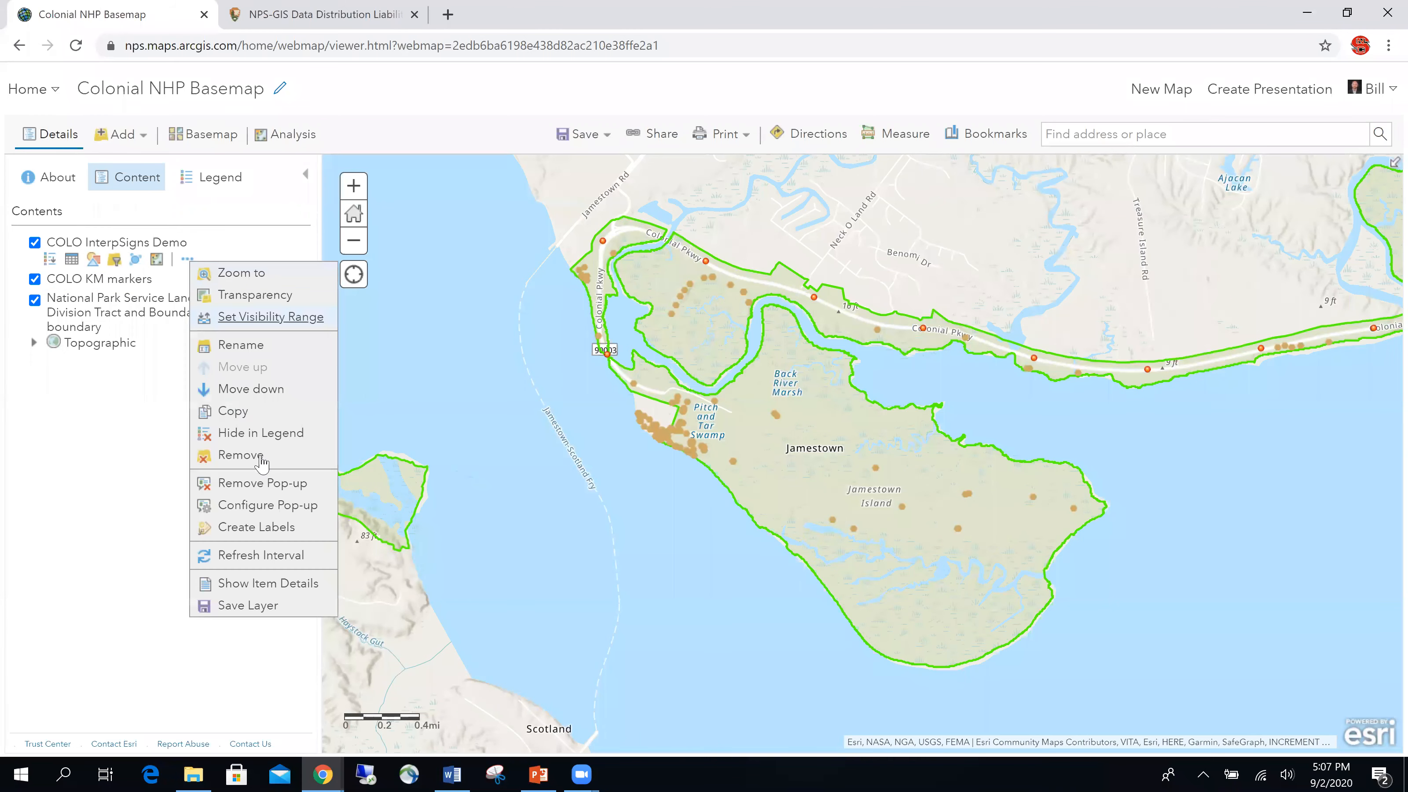
click(292, 506)
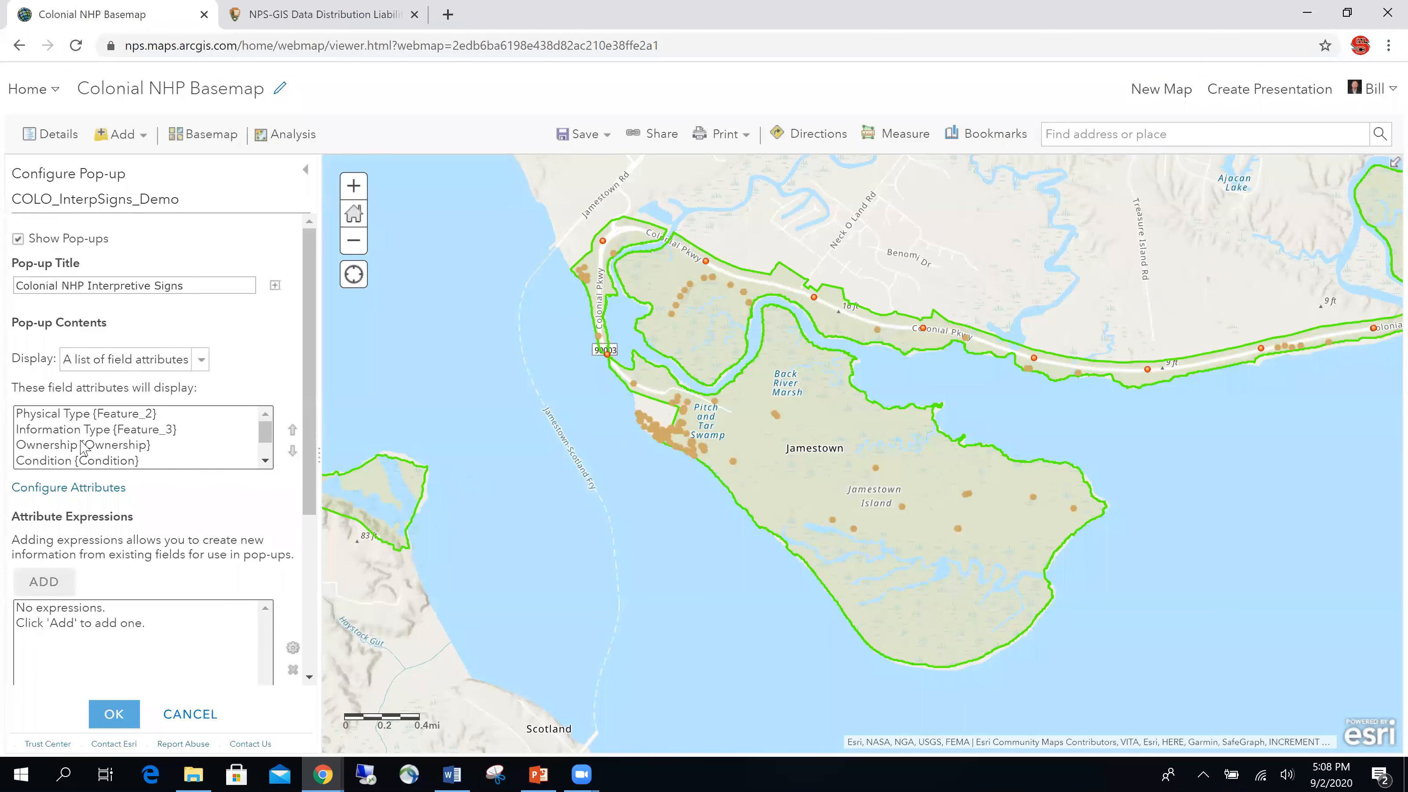
click(94, 493)
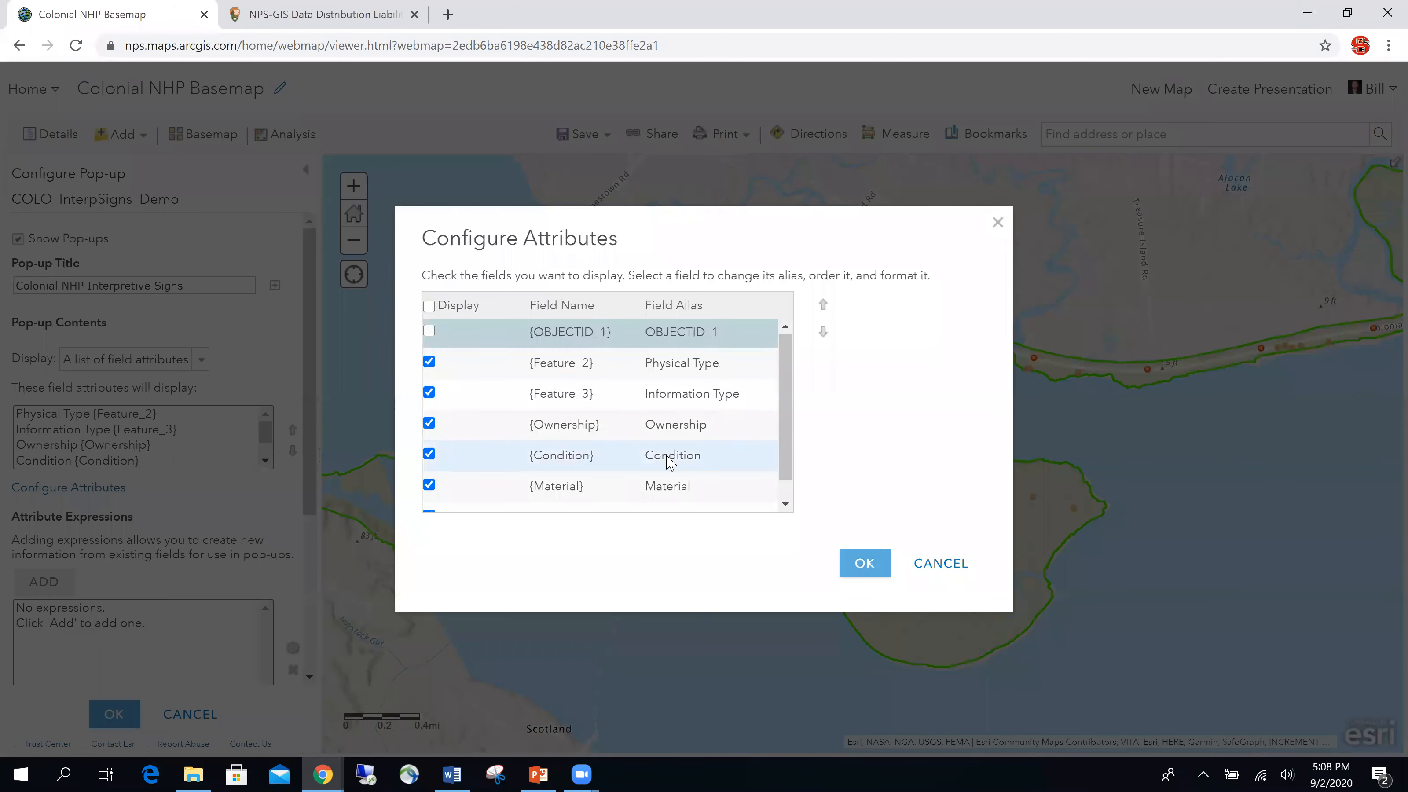
scroll(671, 444, down, 1)
click(958, 564)
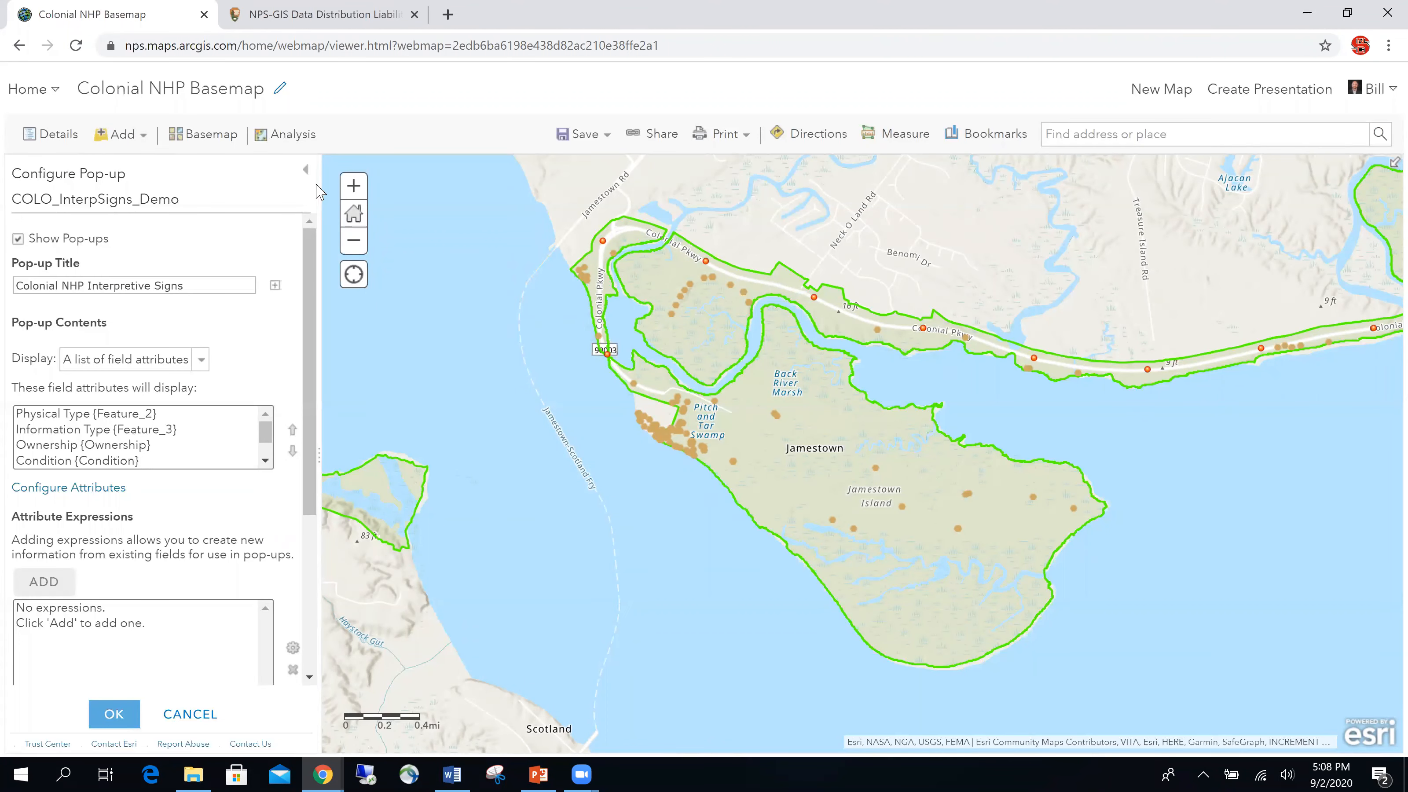
click(192, 726)
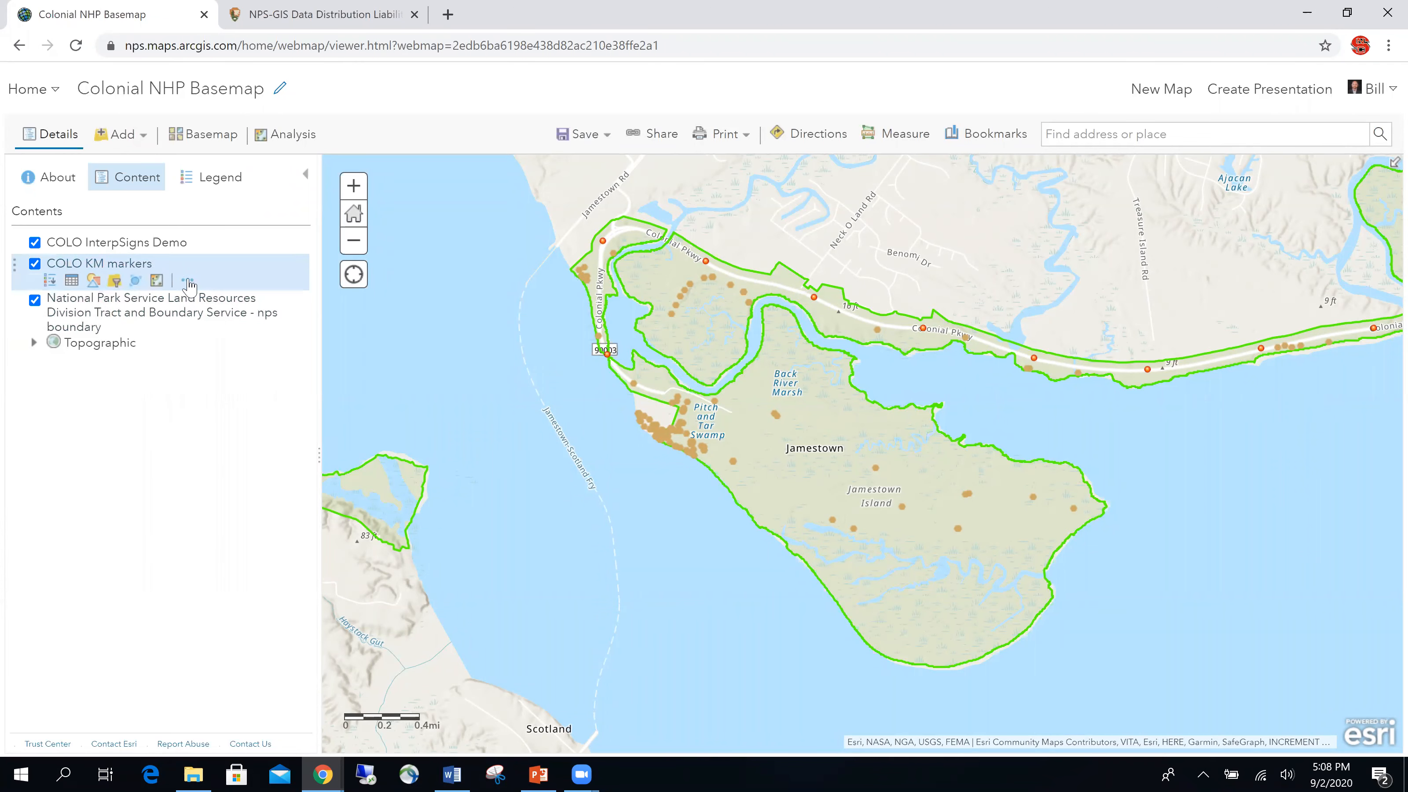
Step: Replace the KM markers' pop-up title with the {FEATURE_3} Marker ID field
click(188, 280)
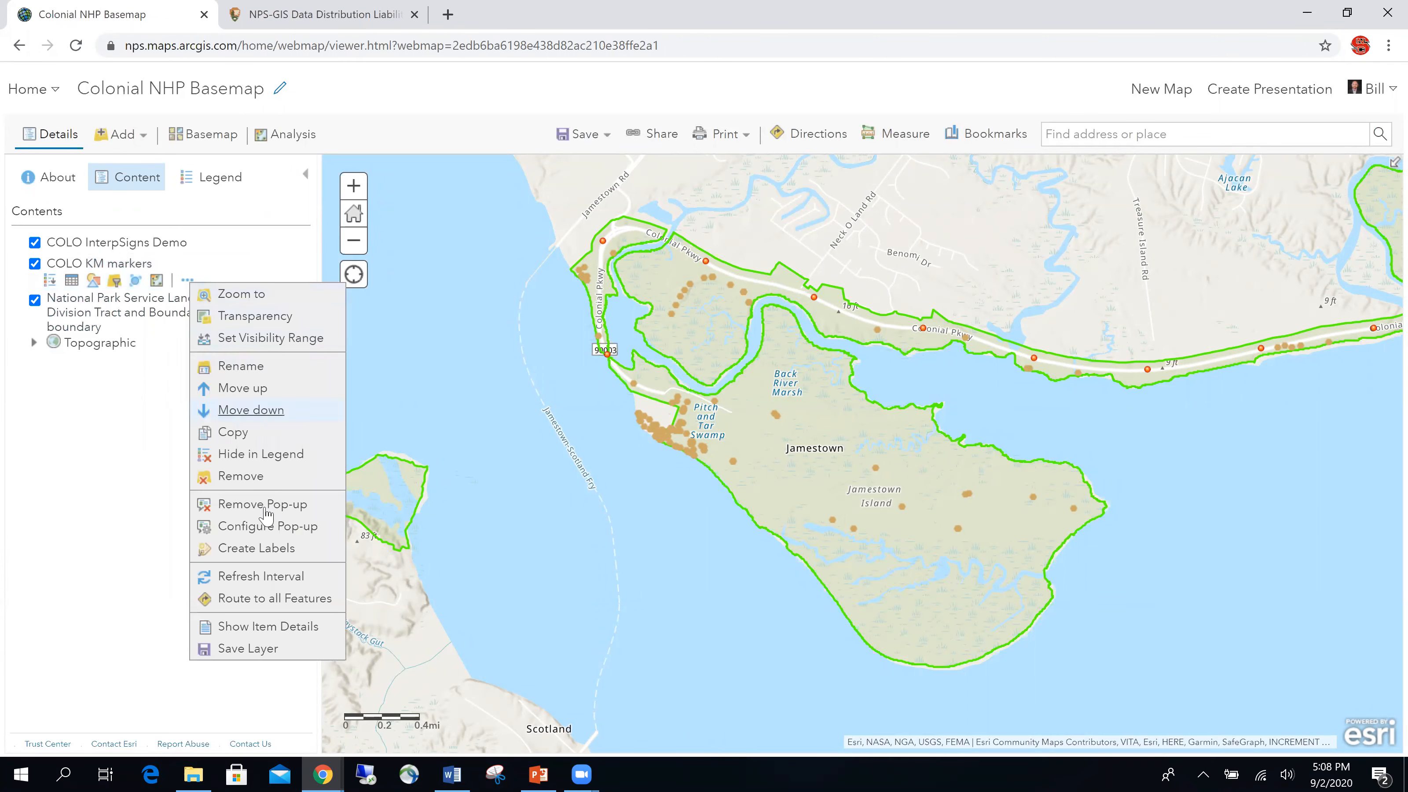
click(267, 530)
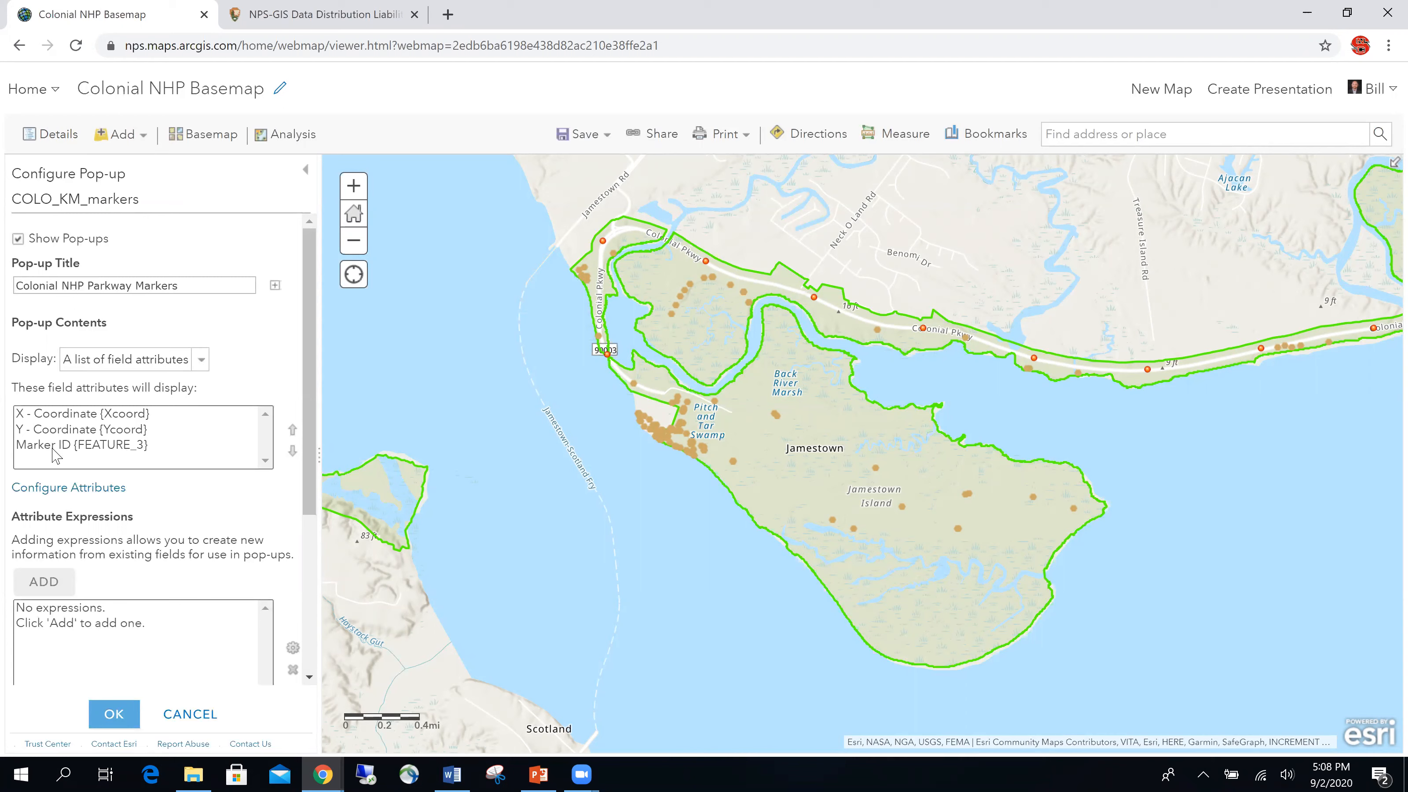
drag(196, 286, 8, 299)
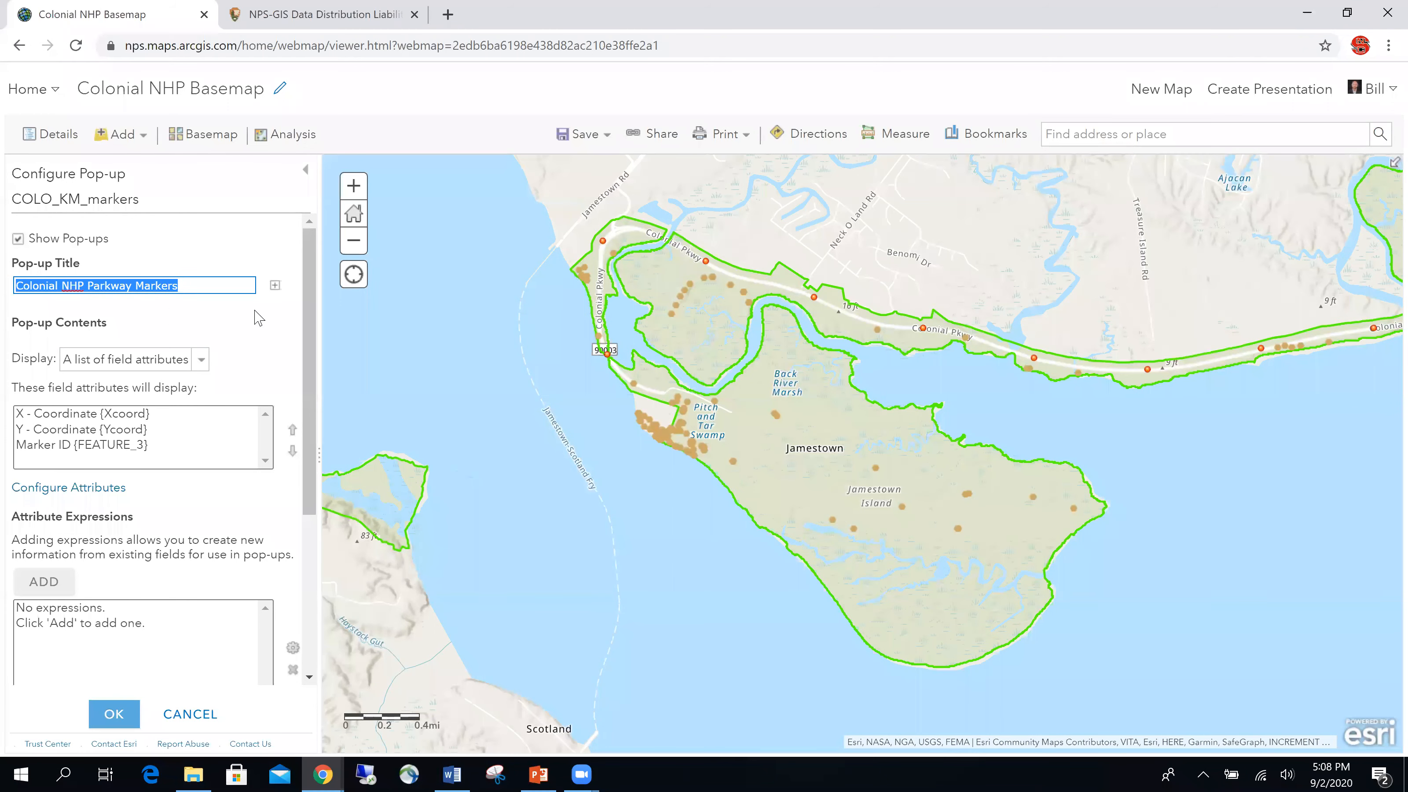
key(Delete)
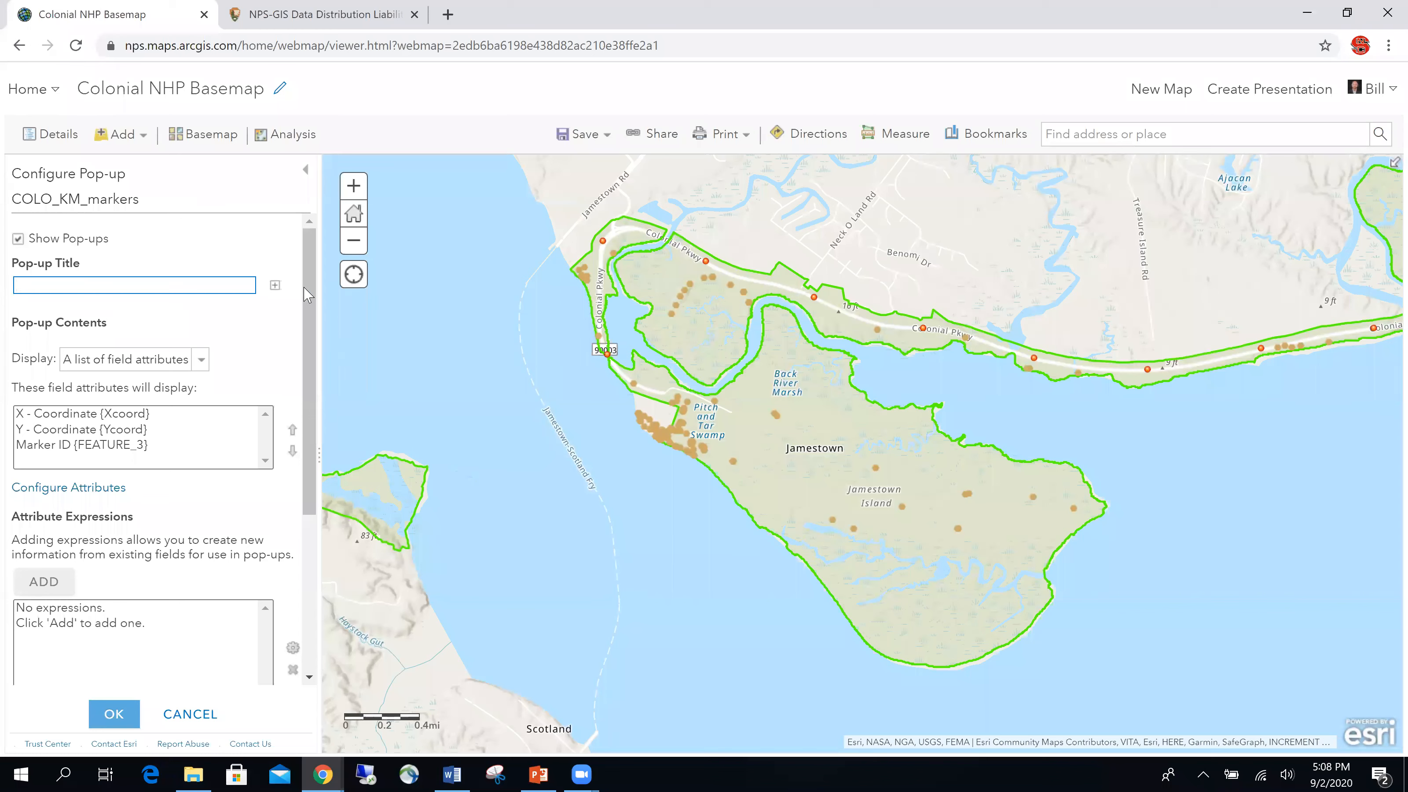
click(275, 285)
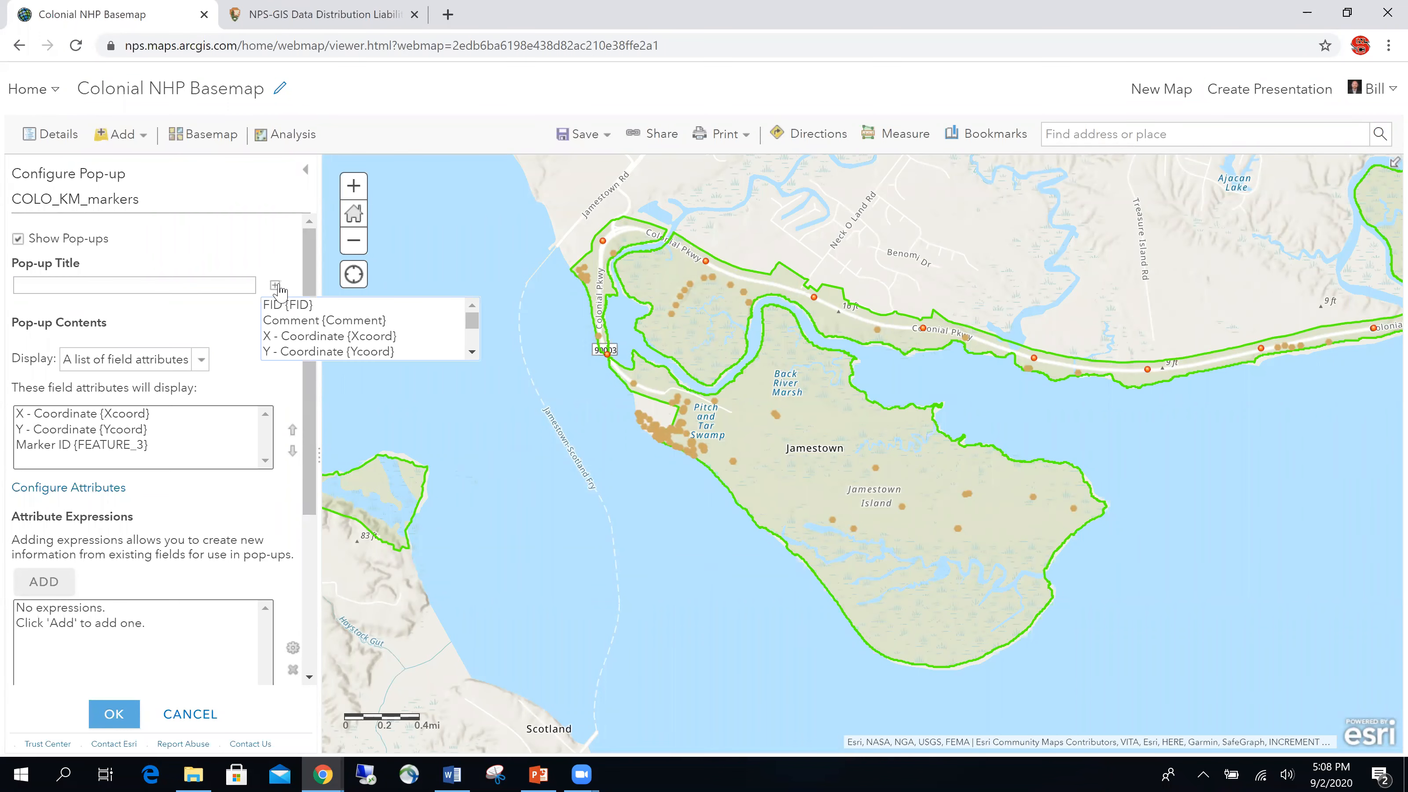
drag(472, 321, 471, 340)
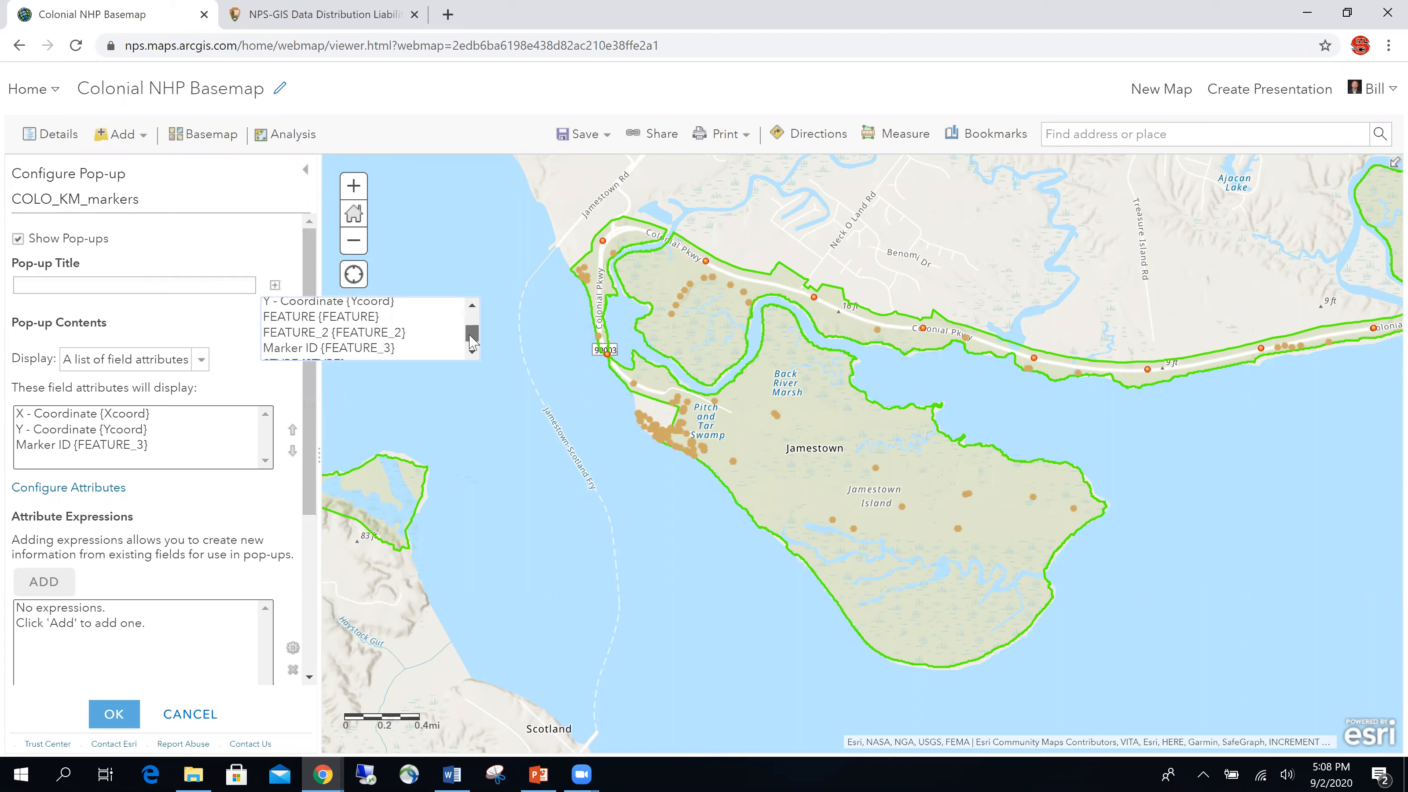
click(326, 341)
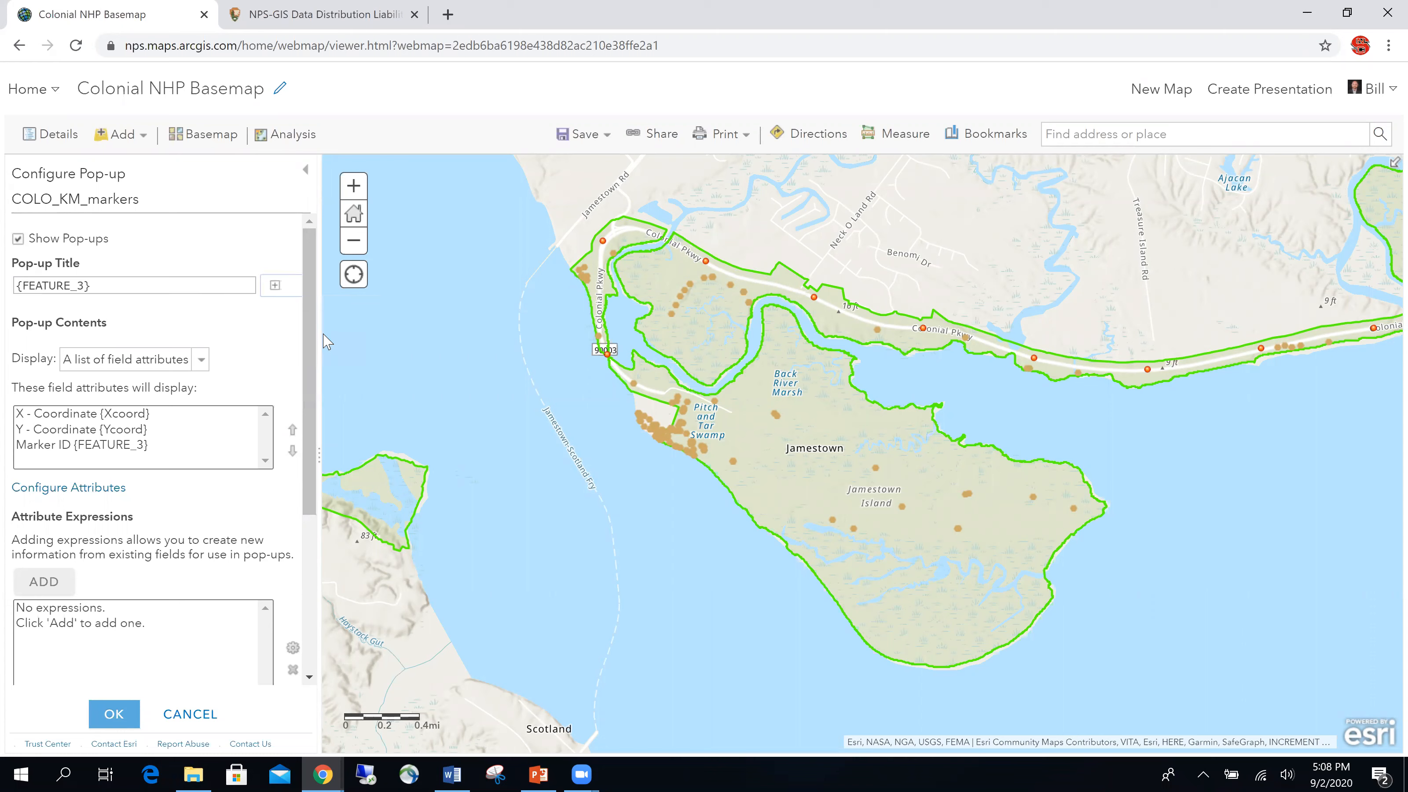
Step: Hide Marker ID from the pop-up body, apply, and check the k-32 pop-up
click(78, 488)
scroll(606, 491, down, 1)
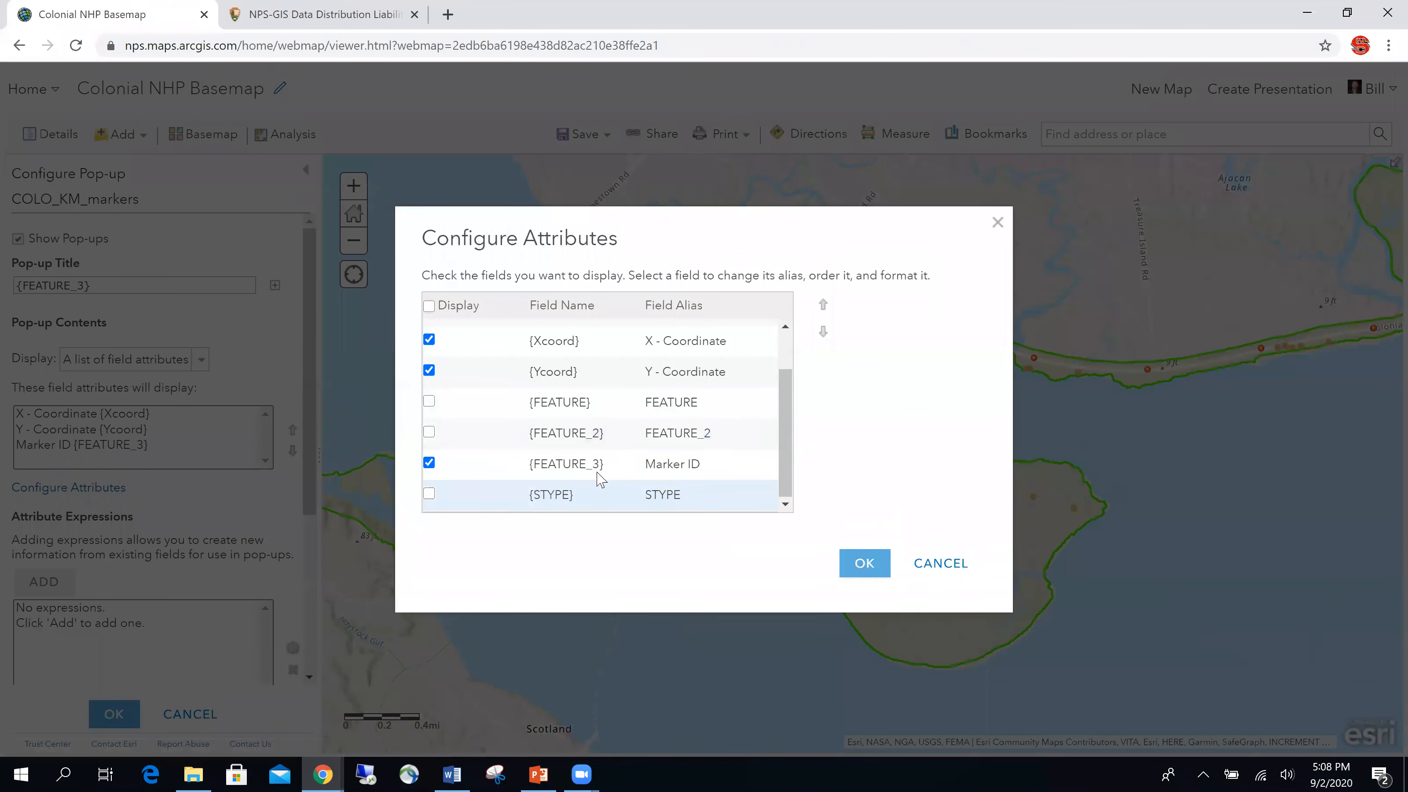
click(429, 462)
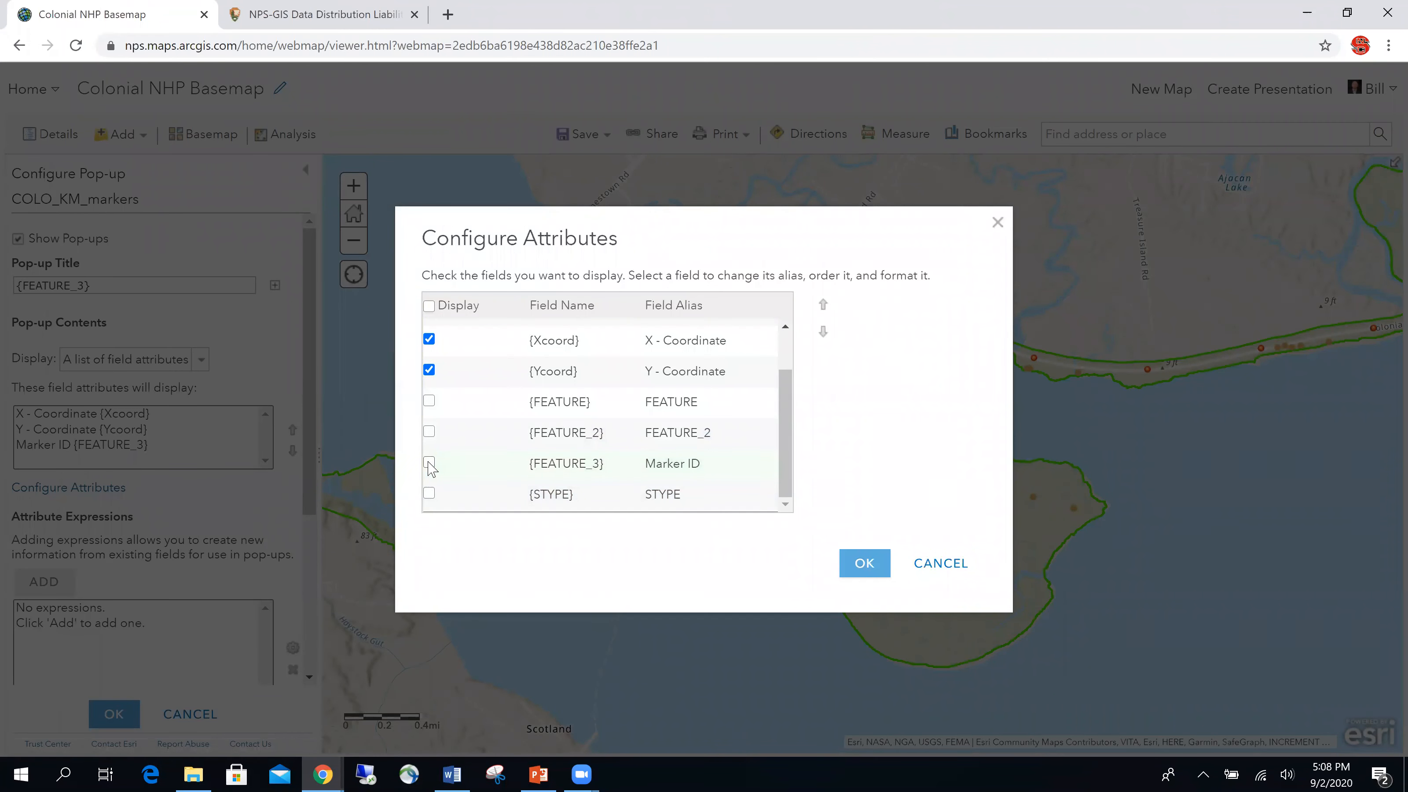
click(864, 563)
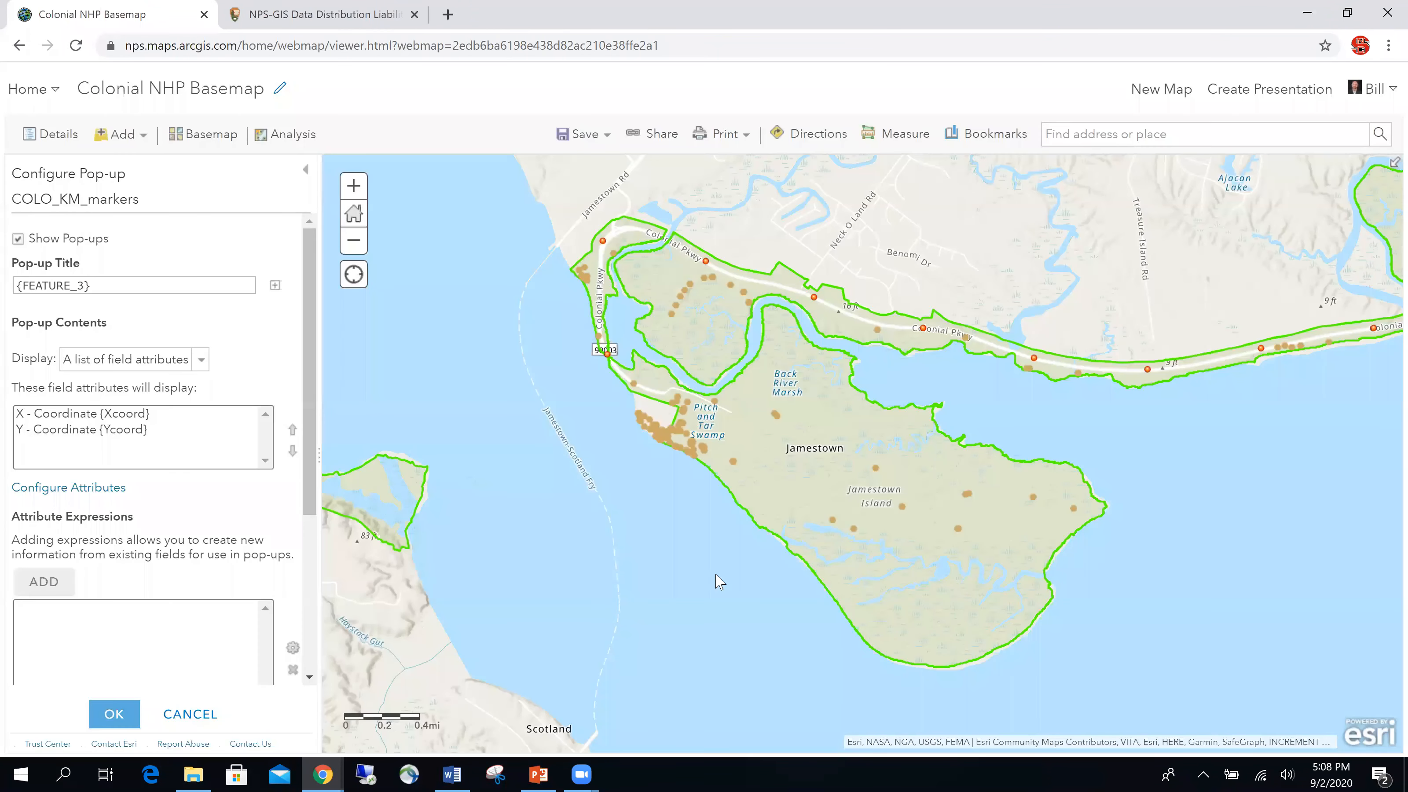
click(112, 717)
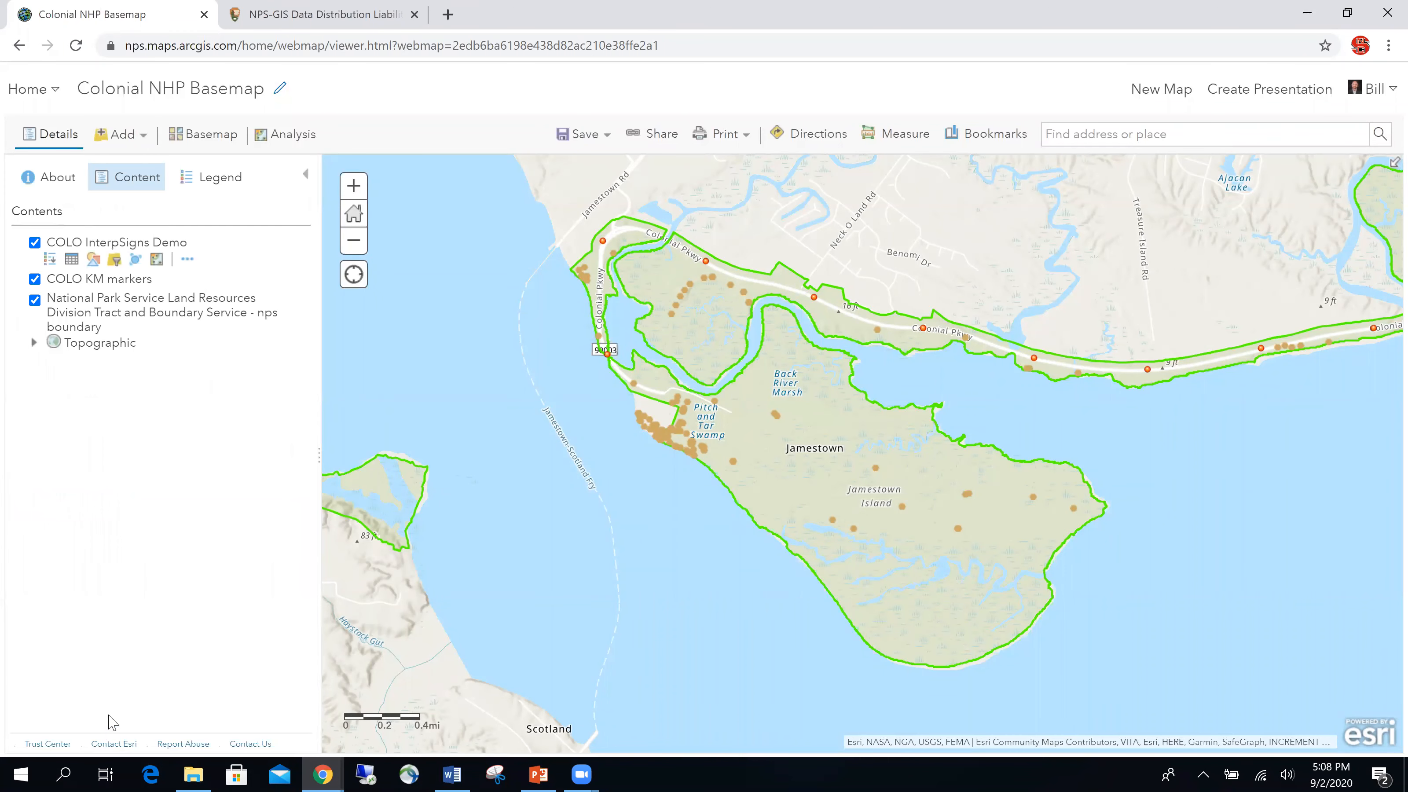
click(922, 329)
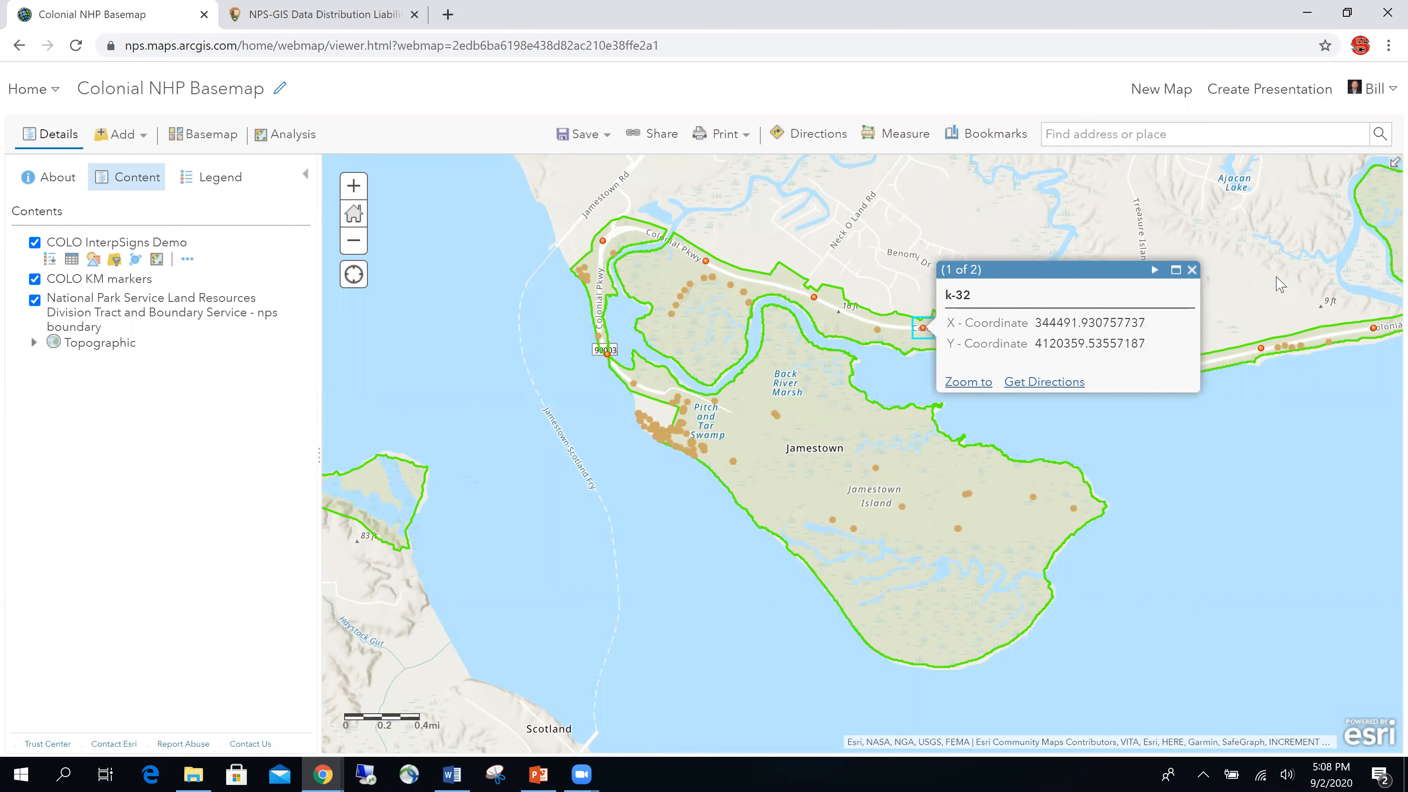
click(1192, 270)
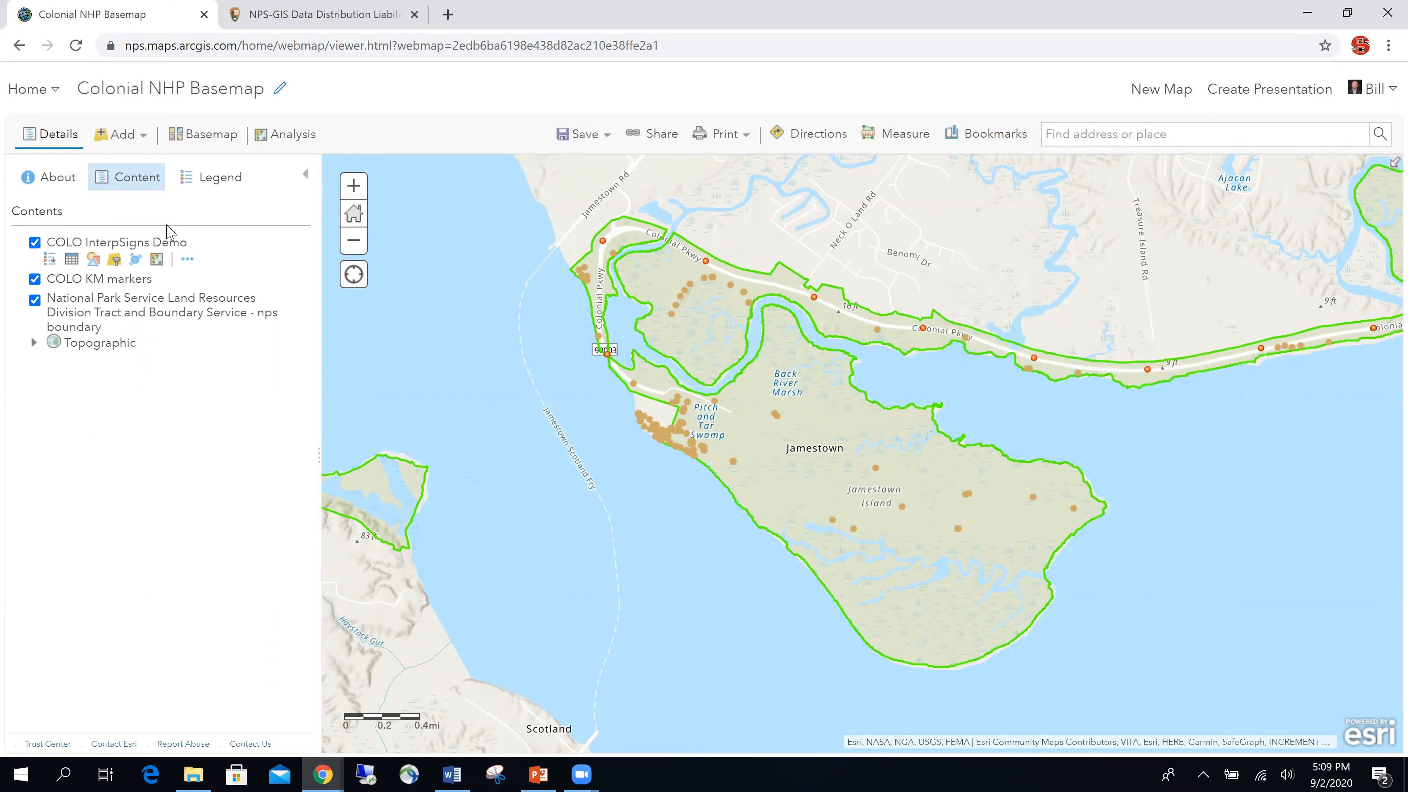
Step: Add the prefix 'Marker ID:' before {FEATURE_3} in the KM markers' pop-up title
mouse_move(145, 286)
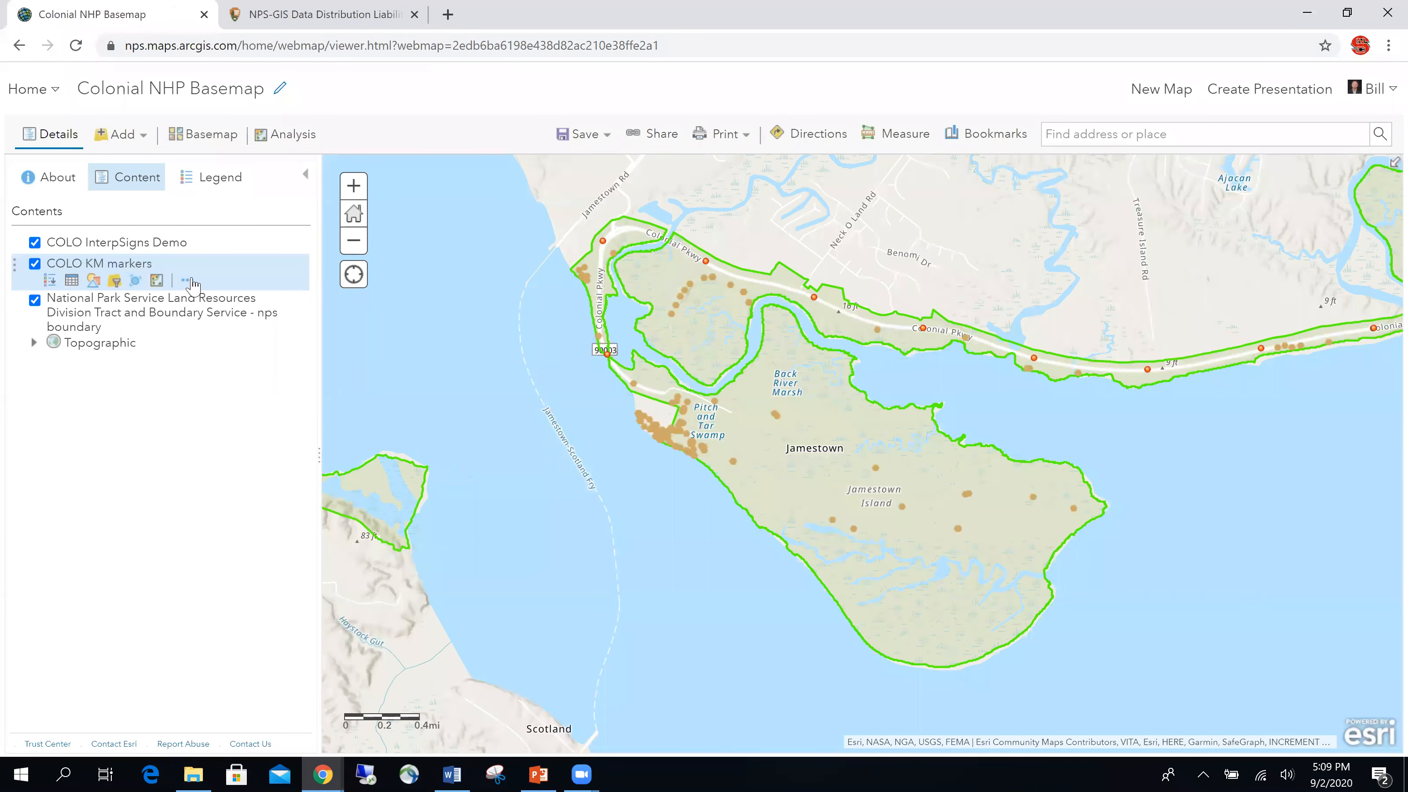
click(187, 280)
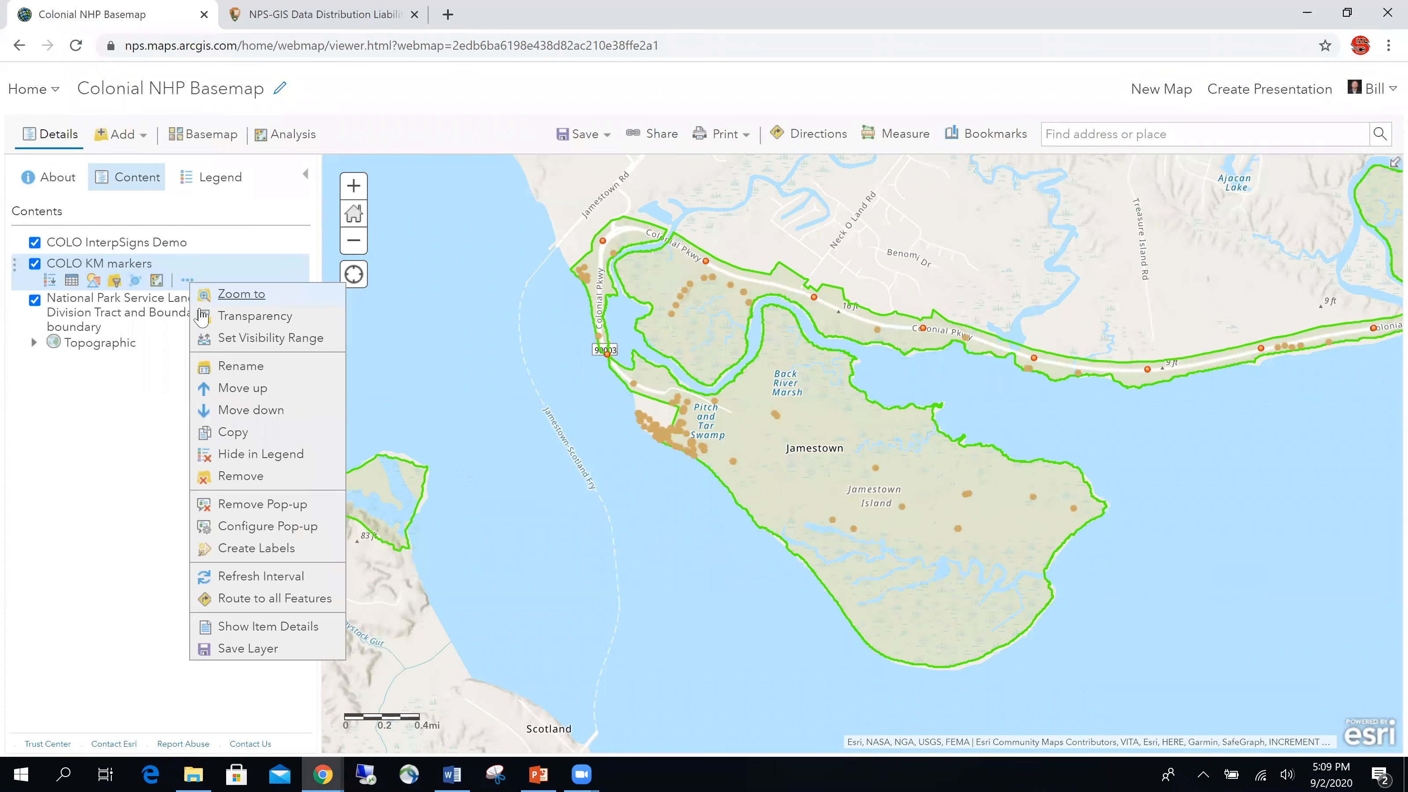
click(240, 528)
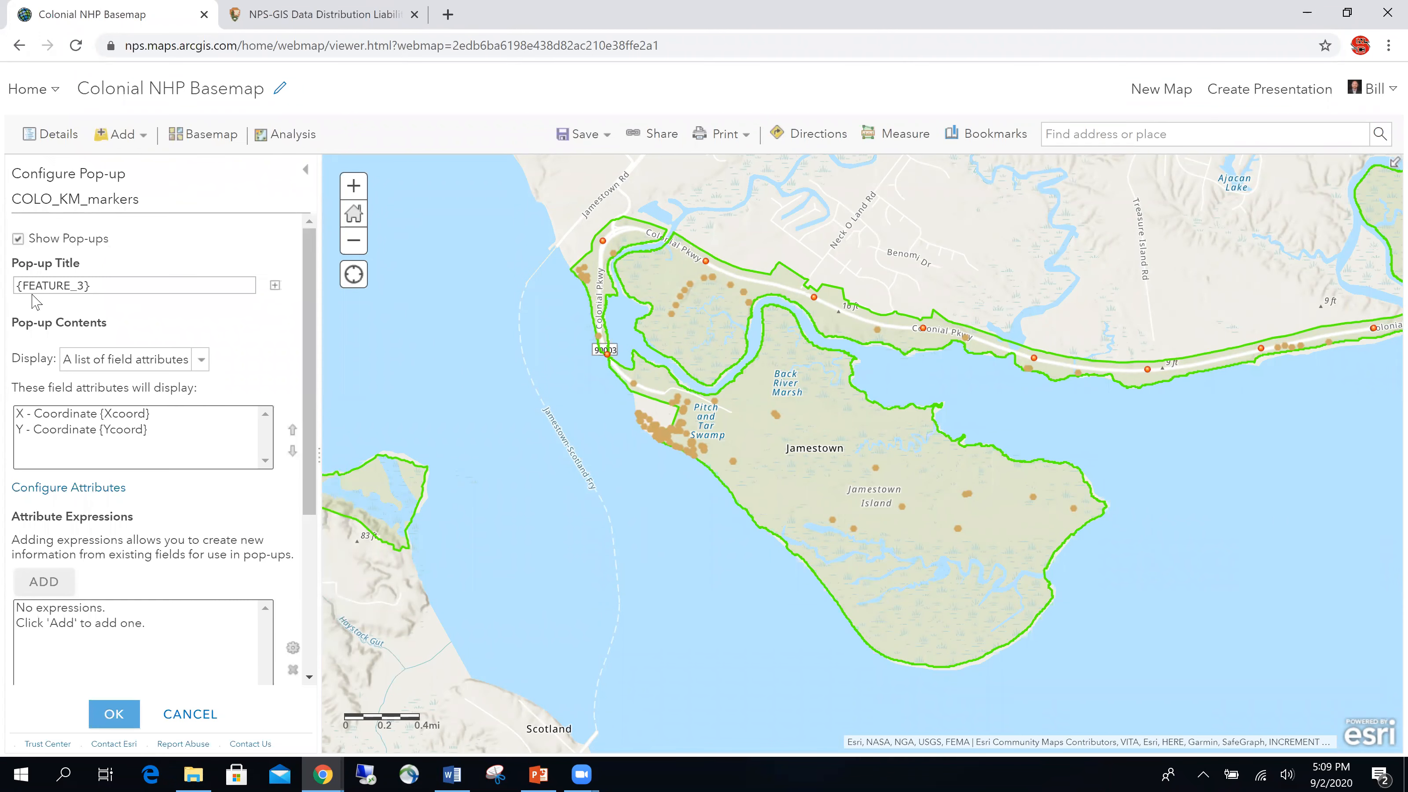
click(18, 284)
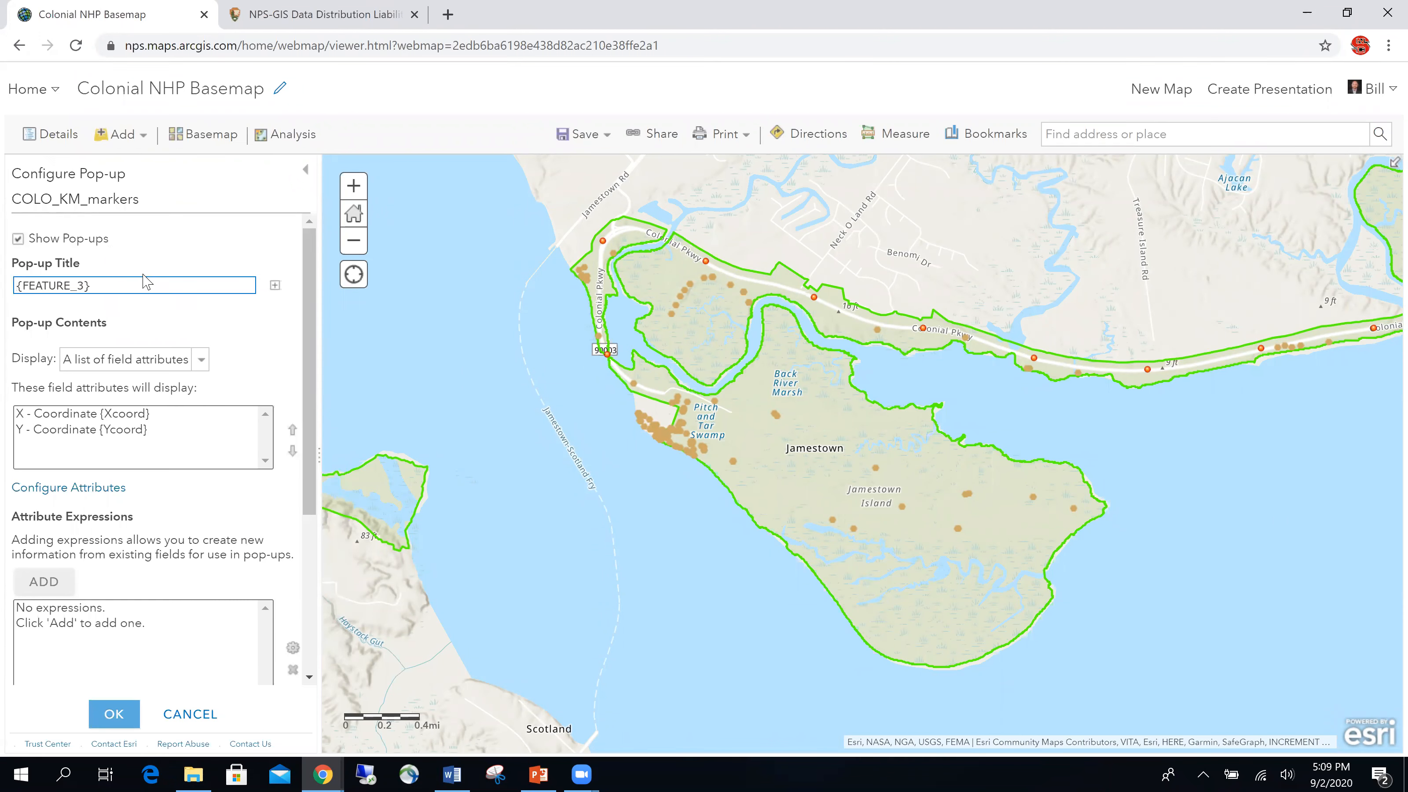
text(Marker ID:)
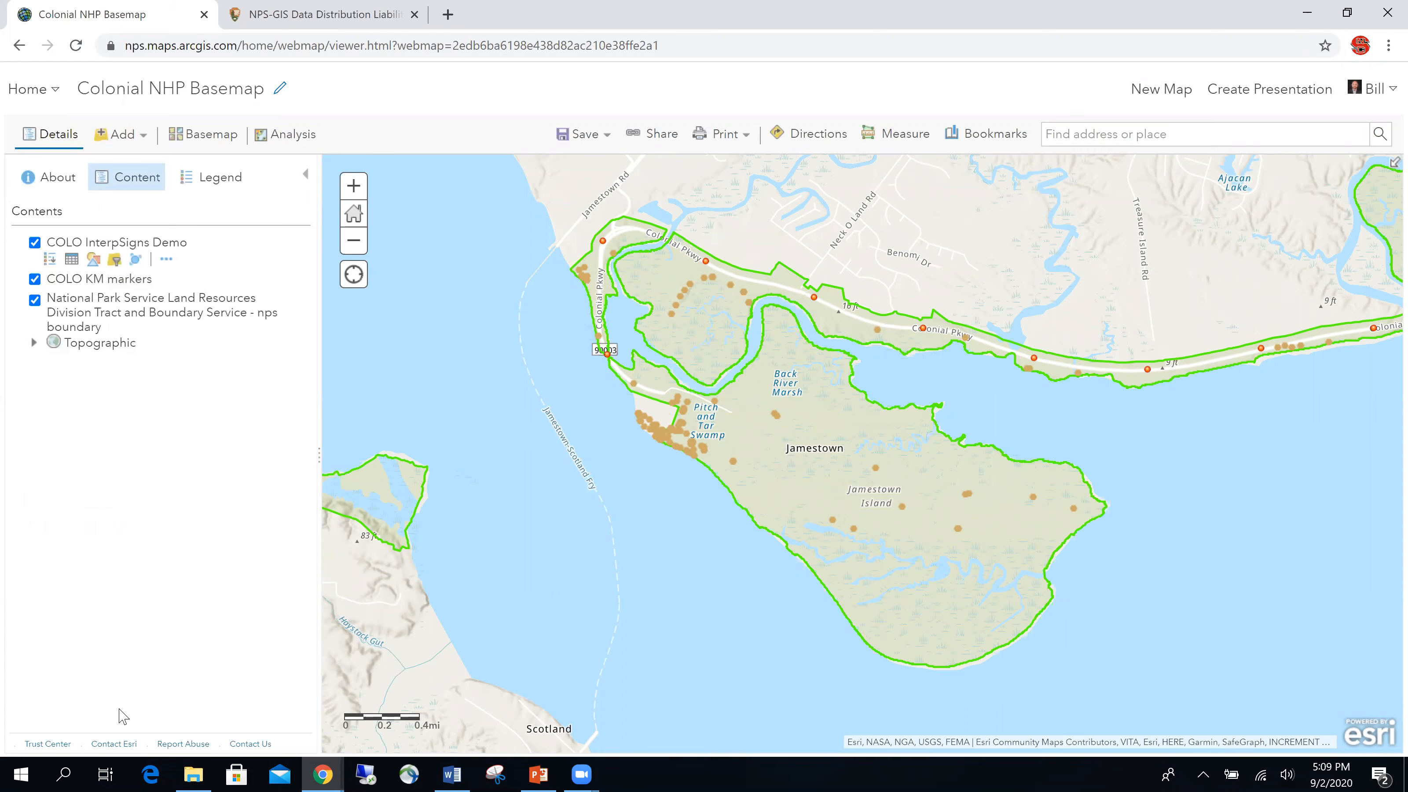
click(923, 333)
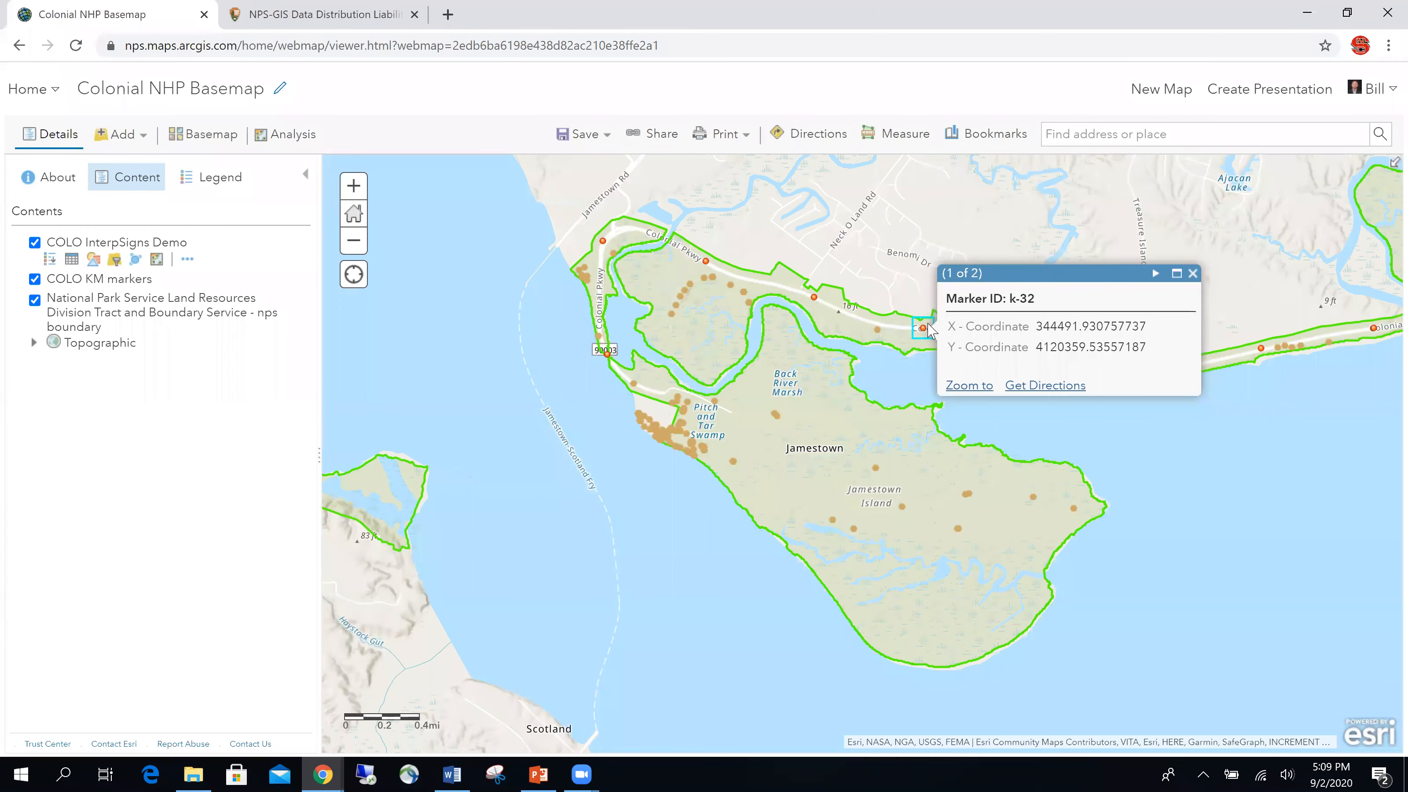
click(1193, 274)
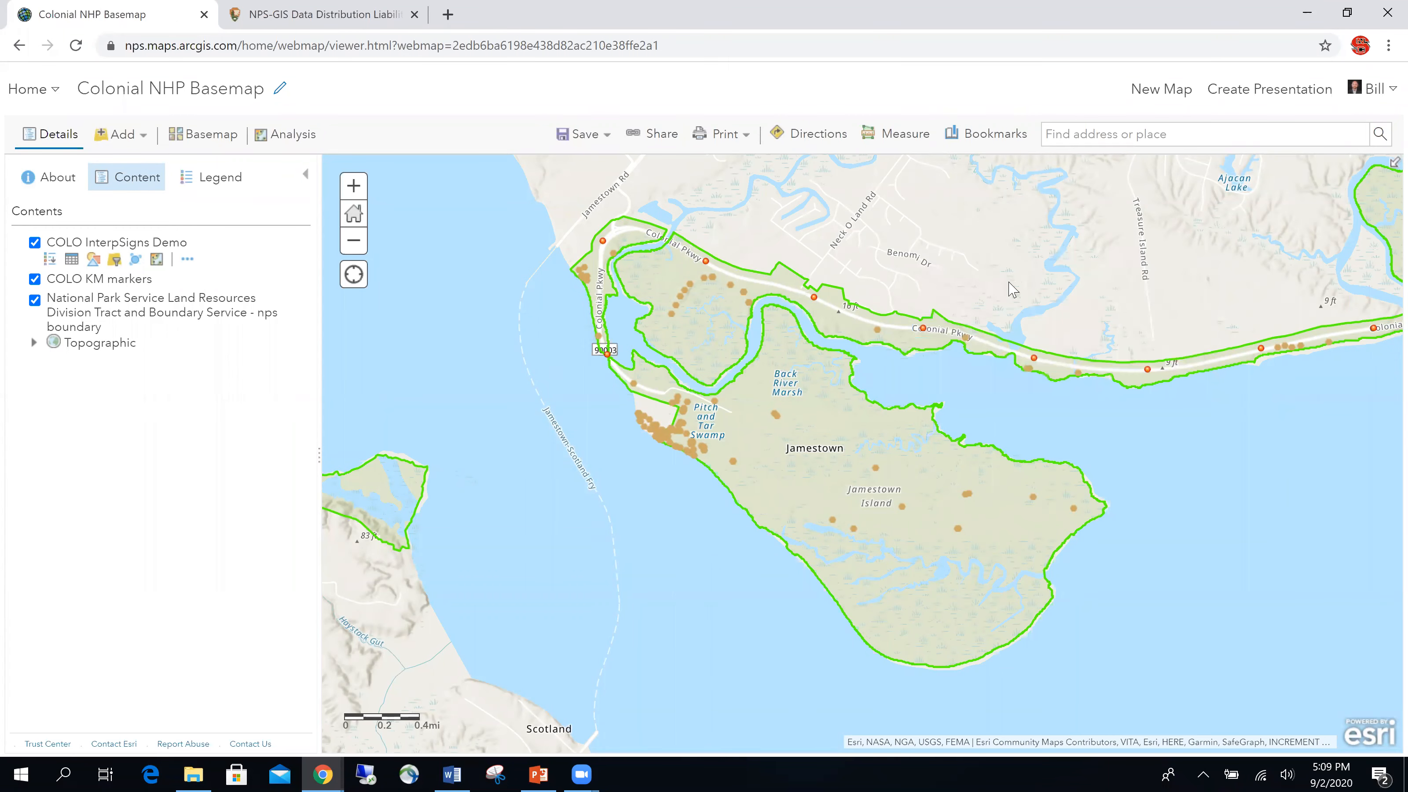
click(876, 469)
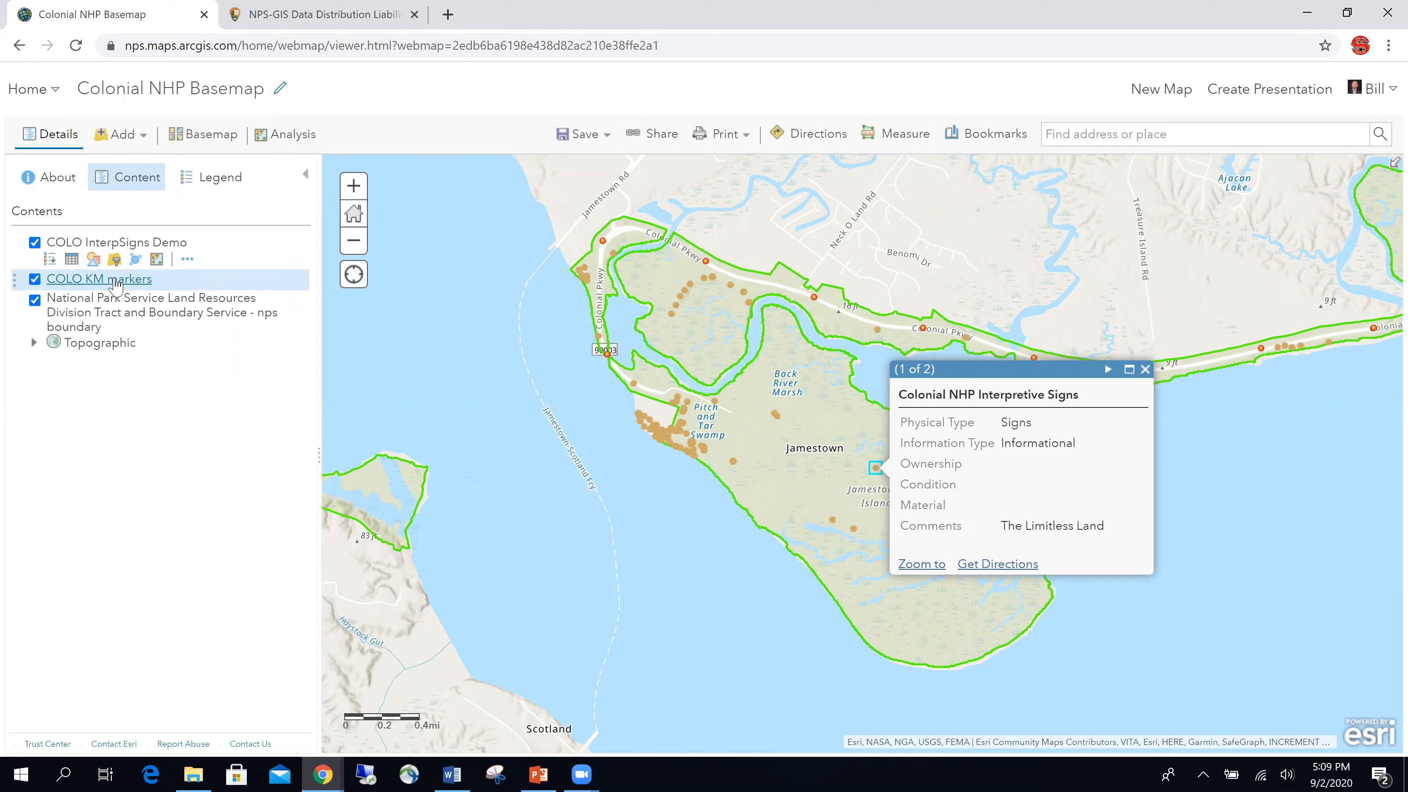
mouse_move(114, 283)
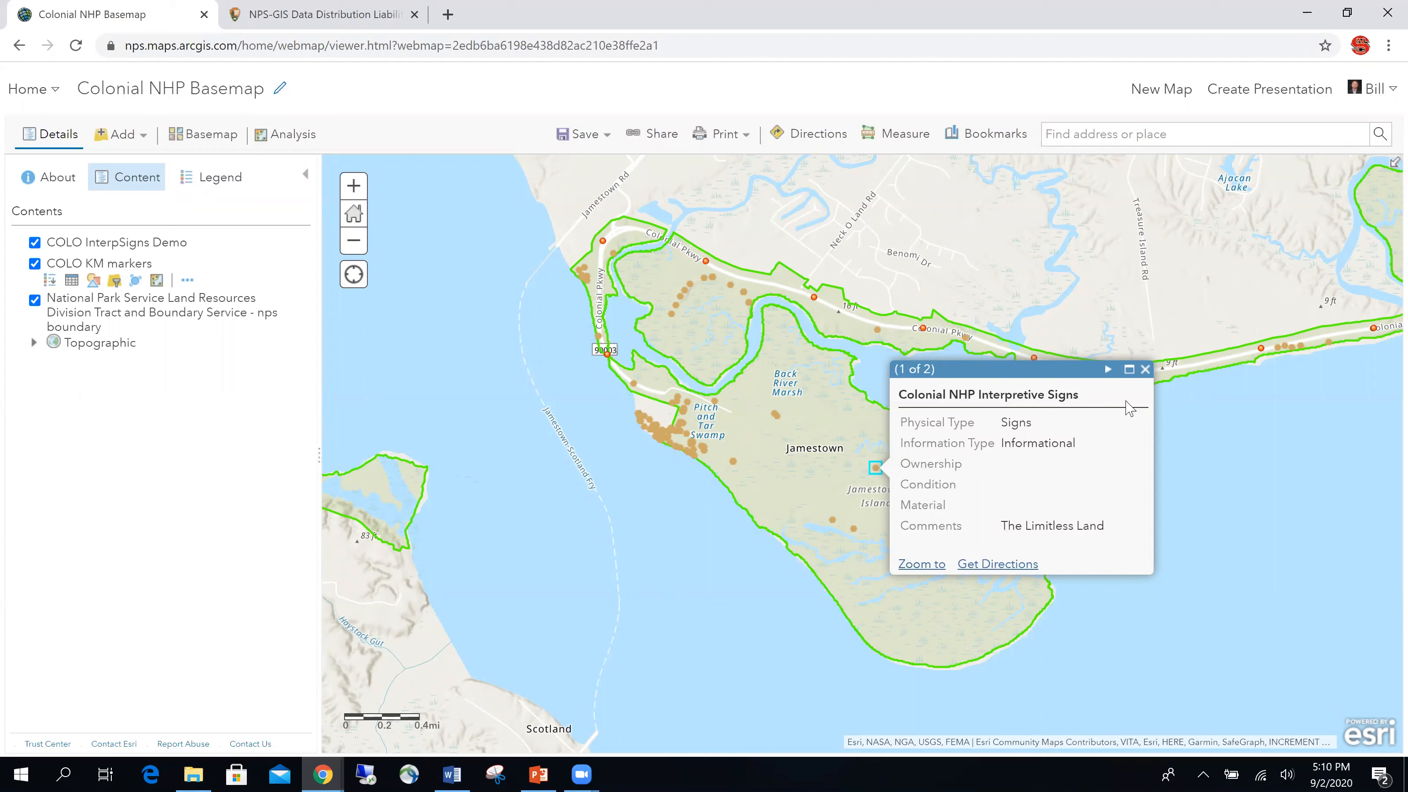
click(1145, 370)
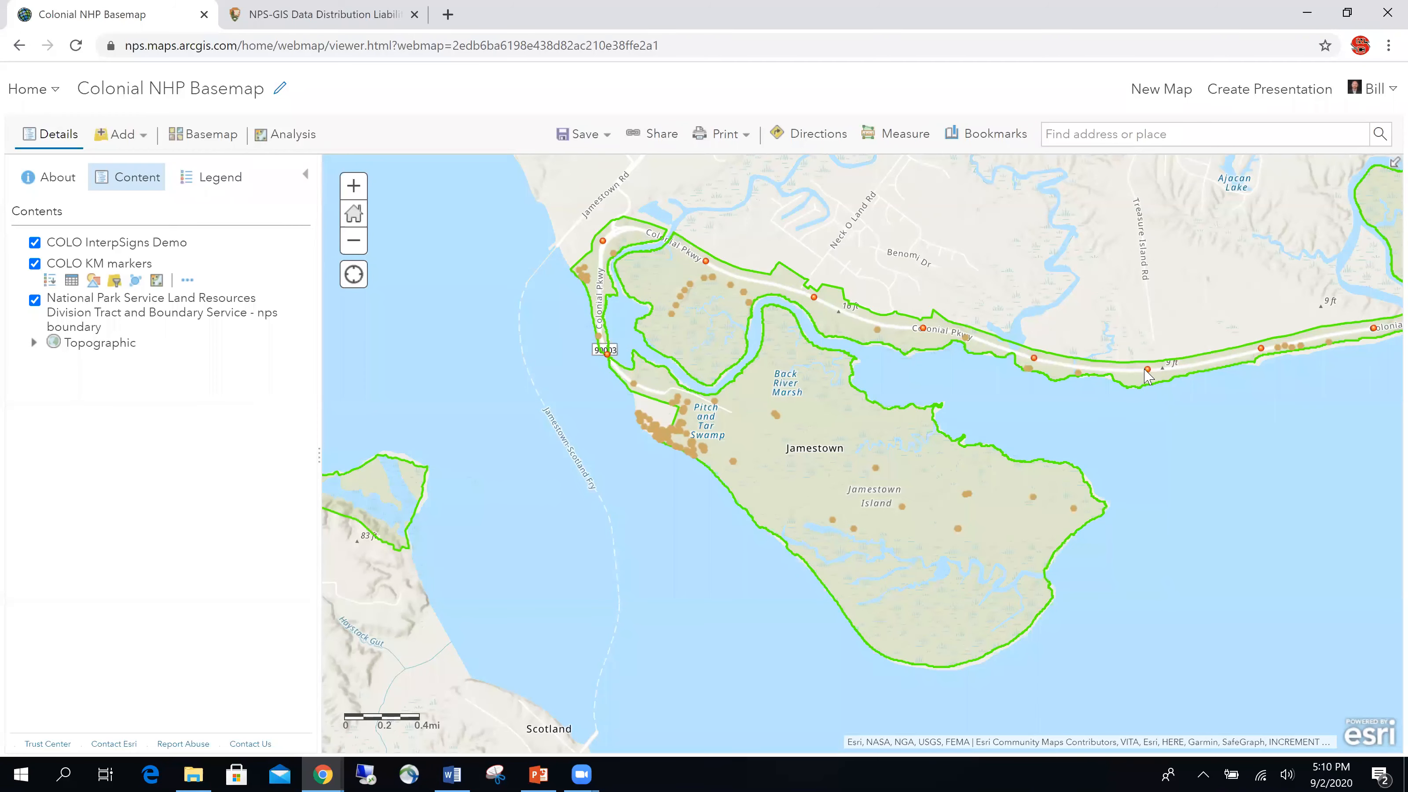